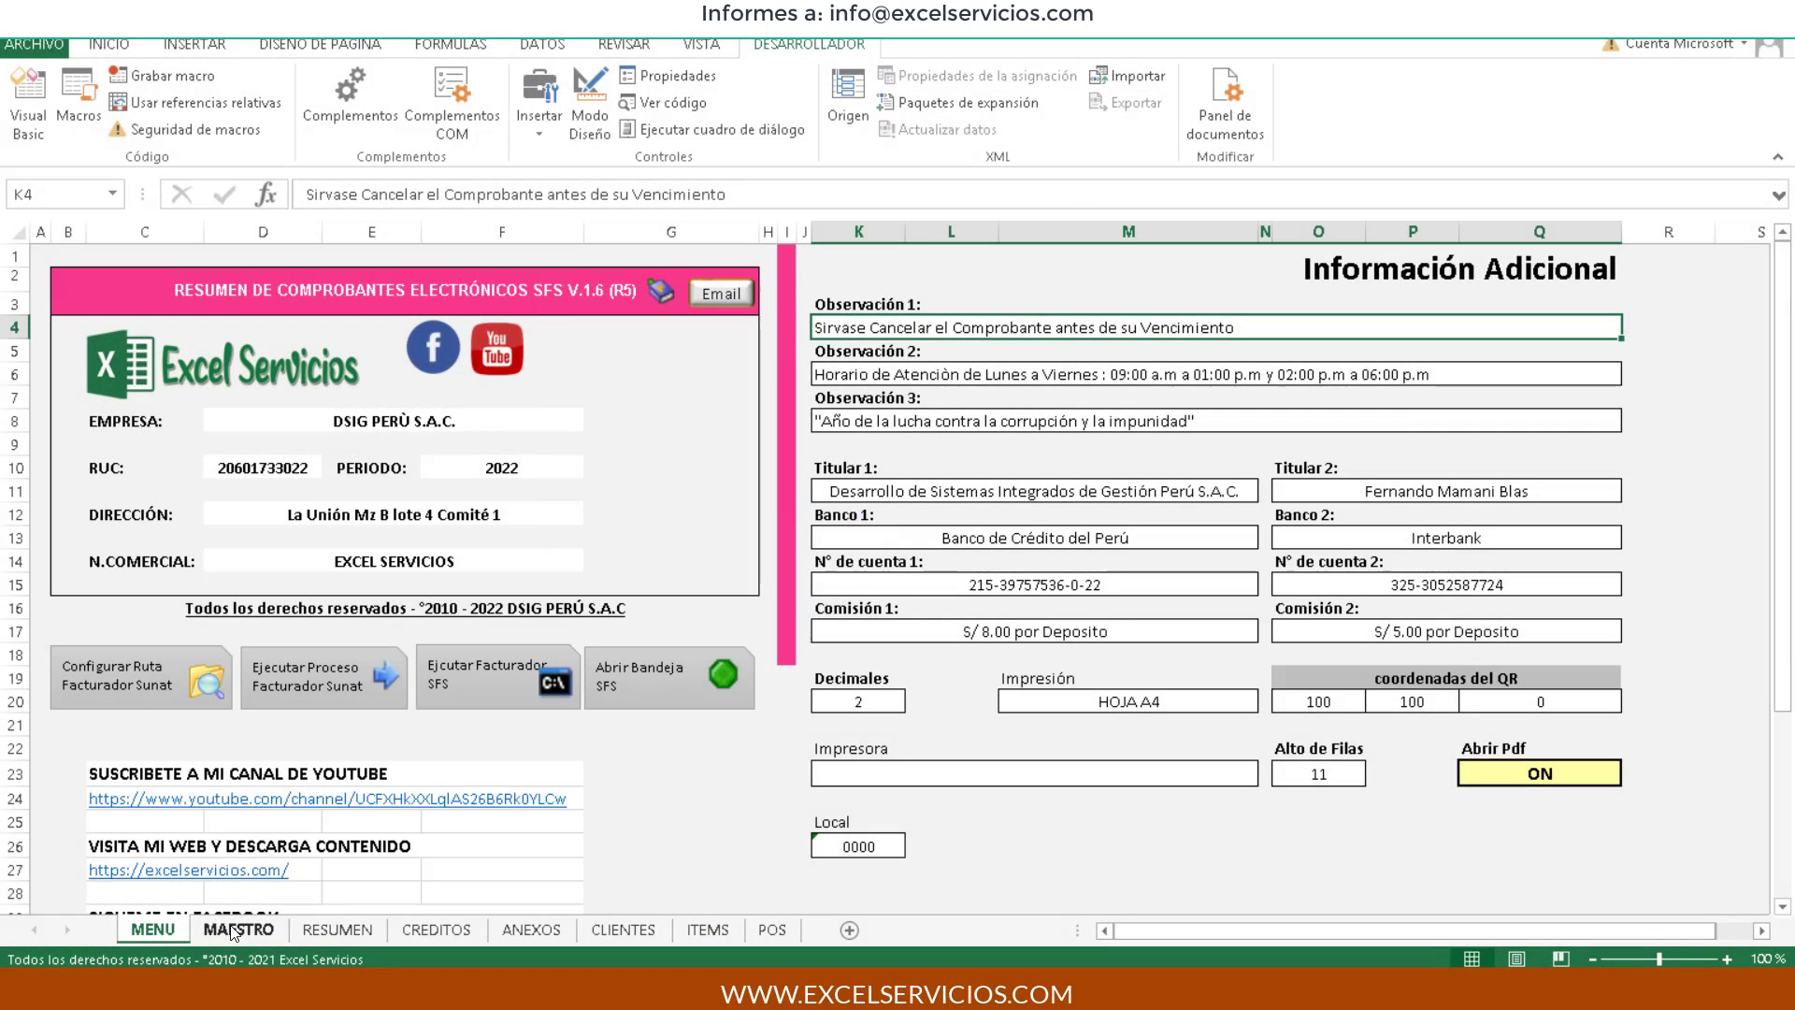
On the MAESTRO sheet, choose client VIP RELOADED S.R.L and add the two invoice items.
click(237, 931)
click(321, 423)
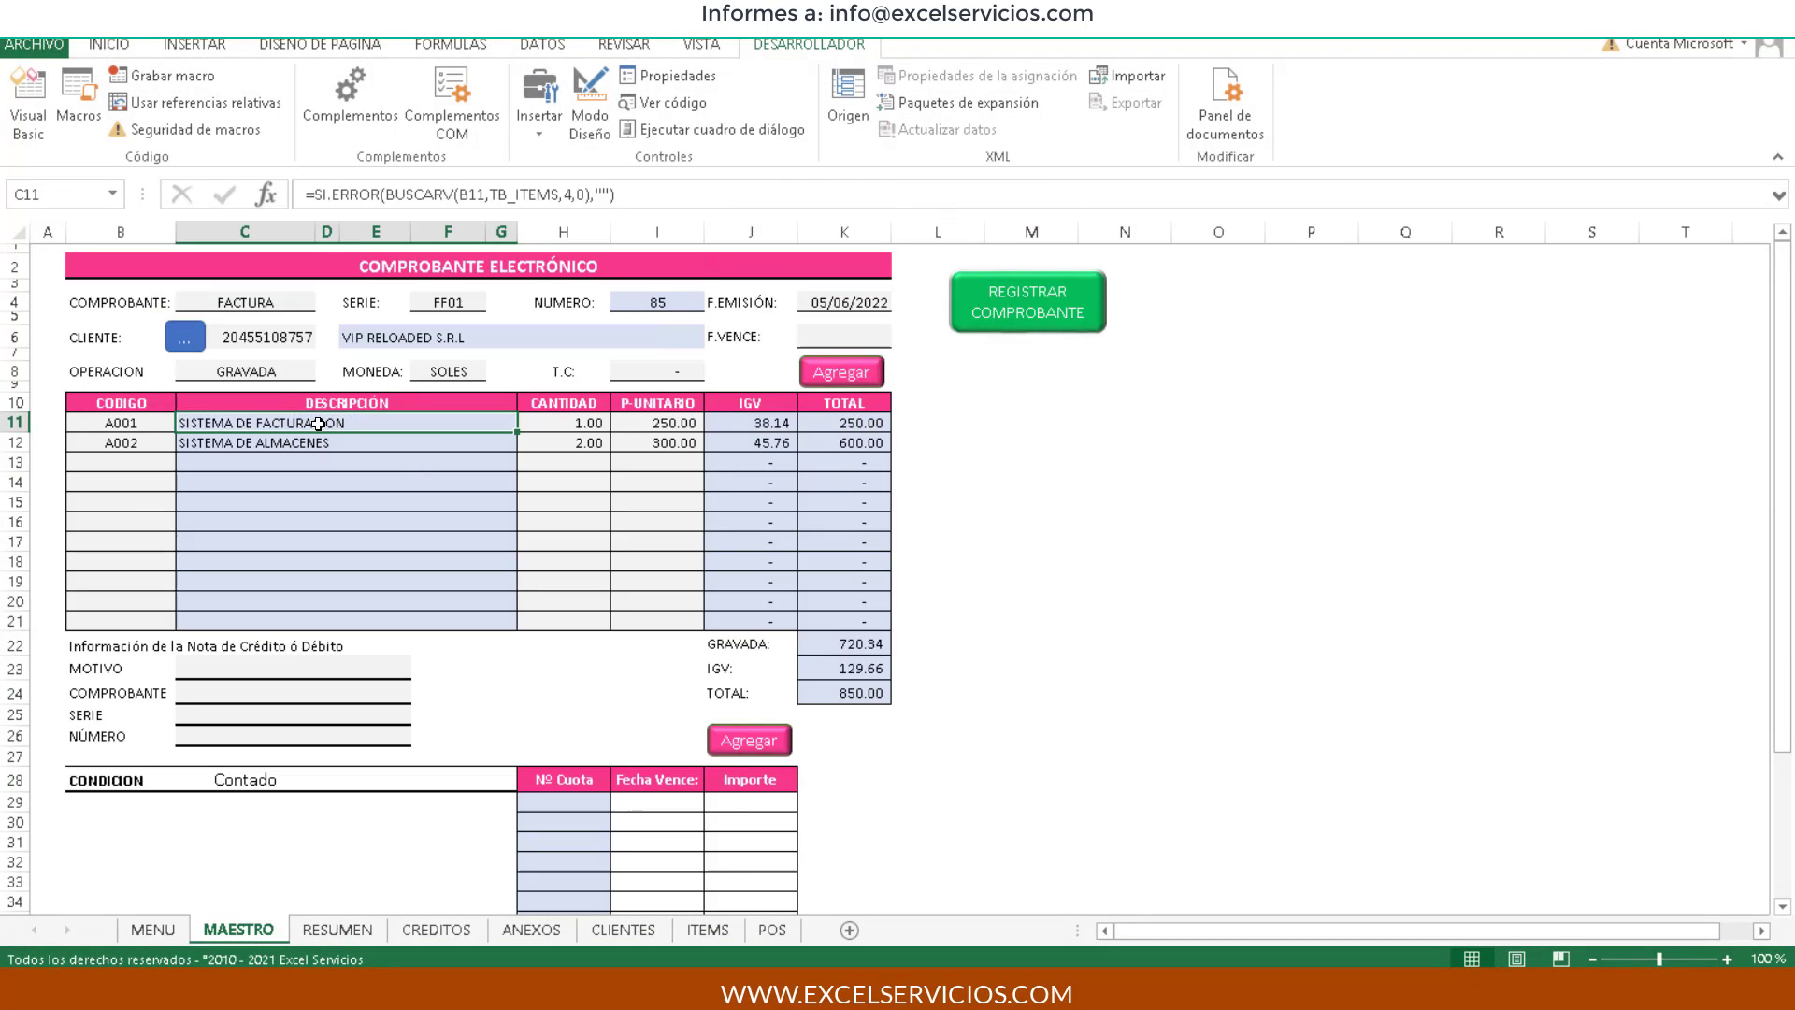
click(185, 338)
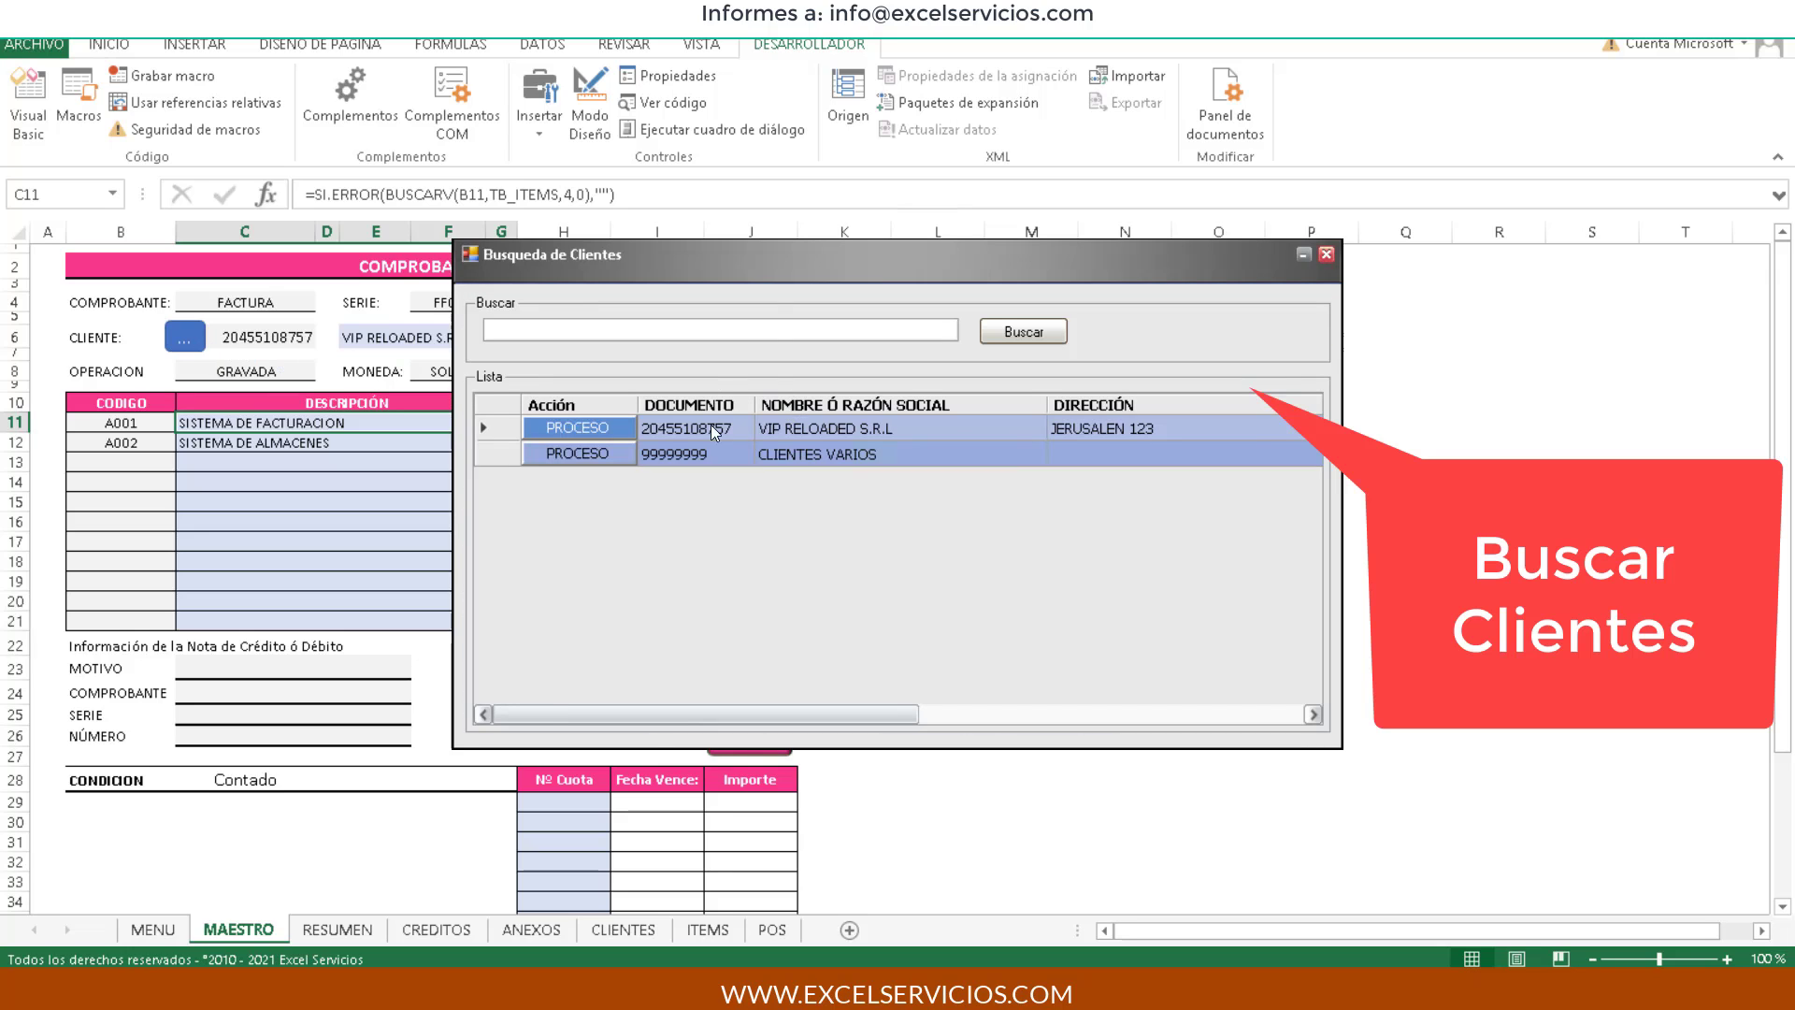
click(576, 427)
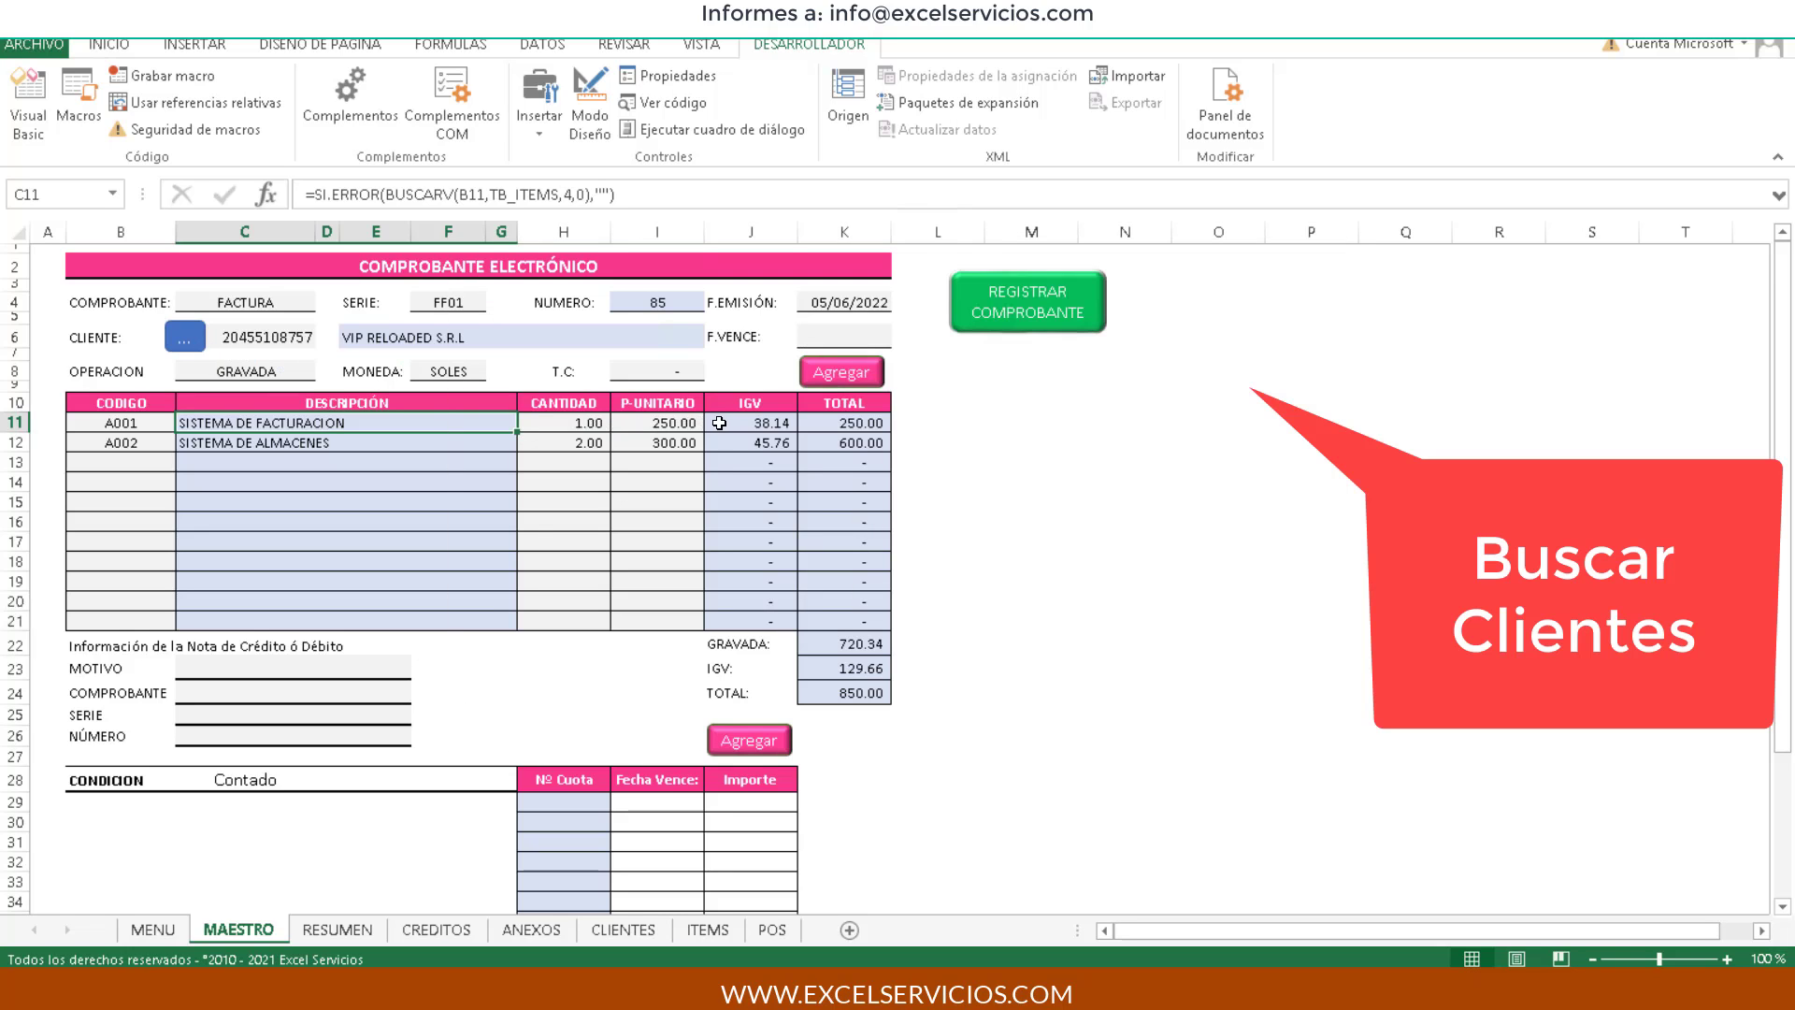
click(519, 443)
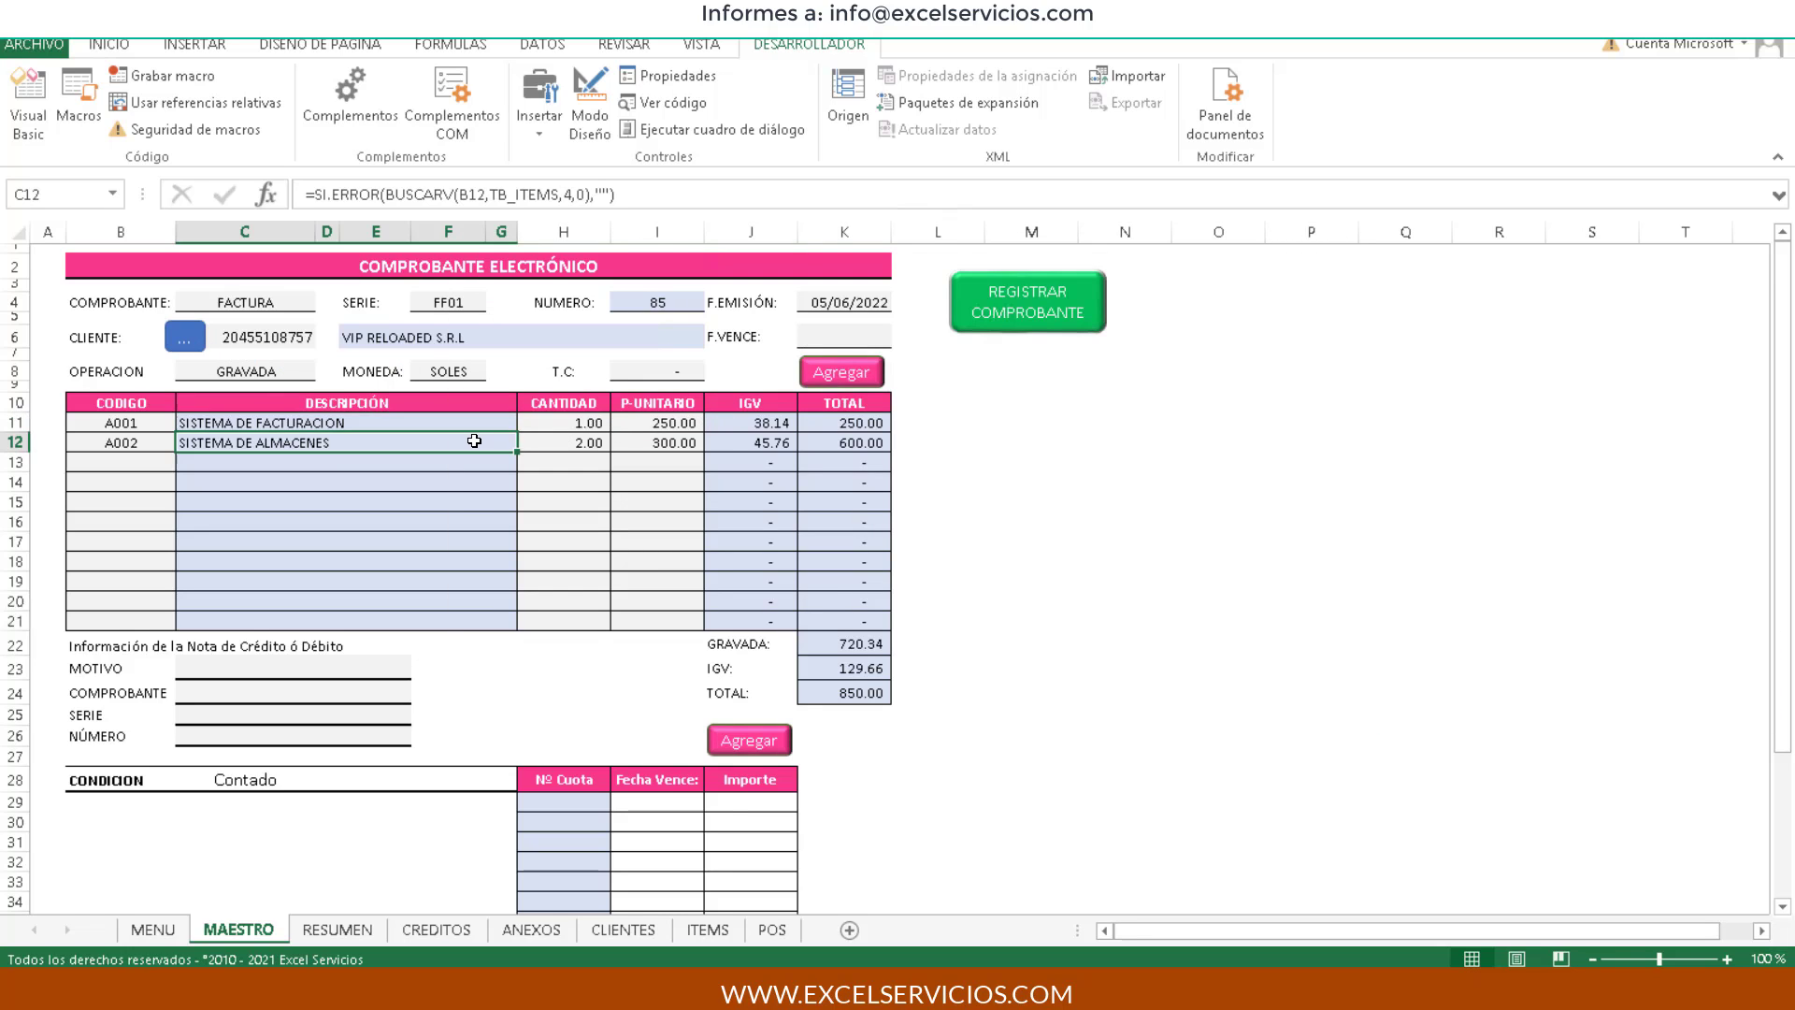
click(814, 377)
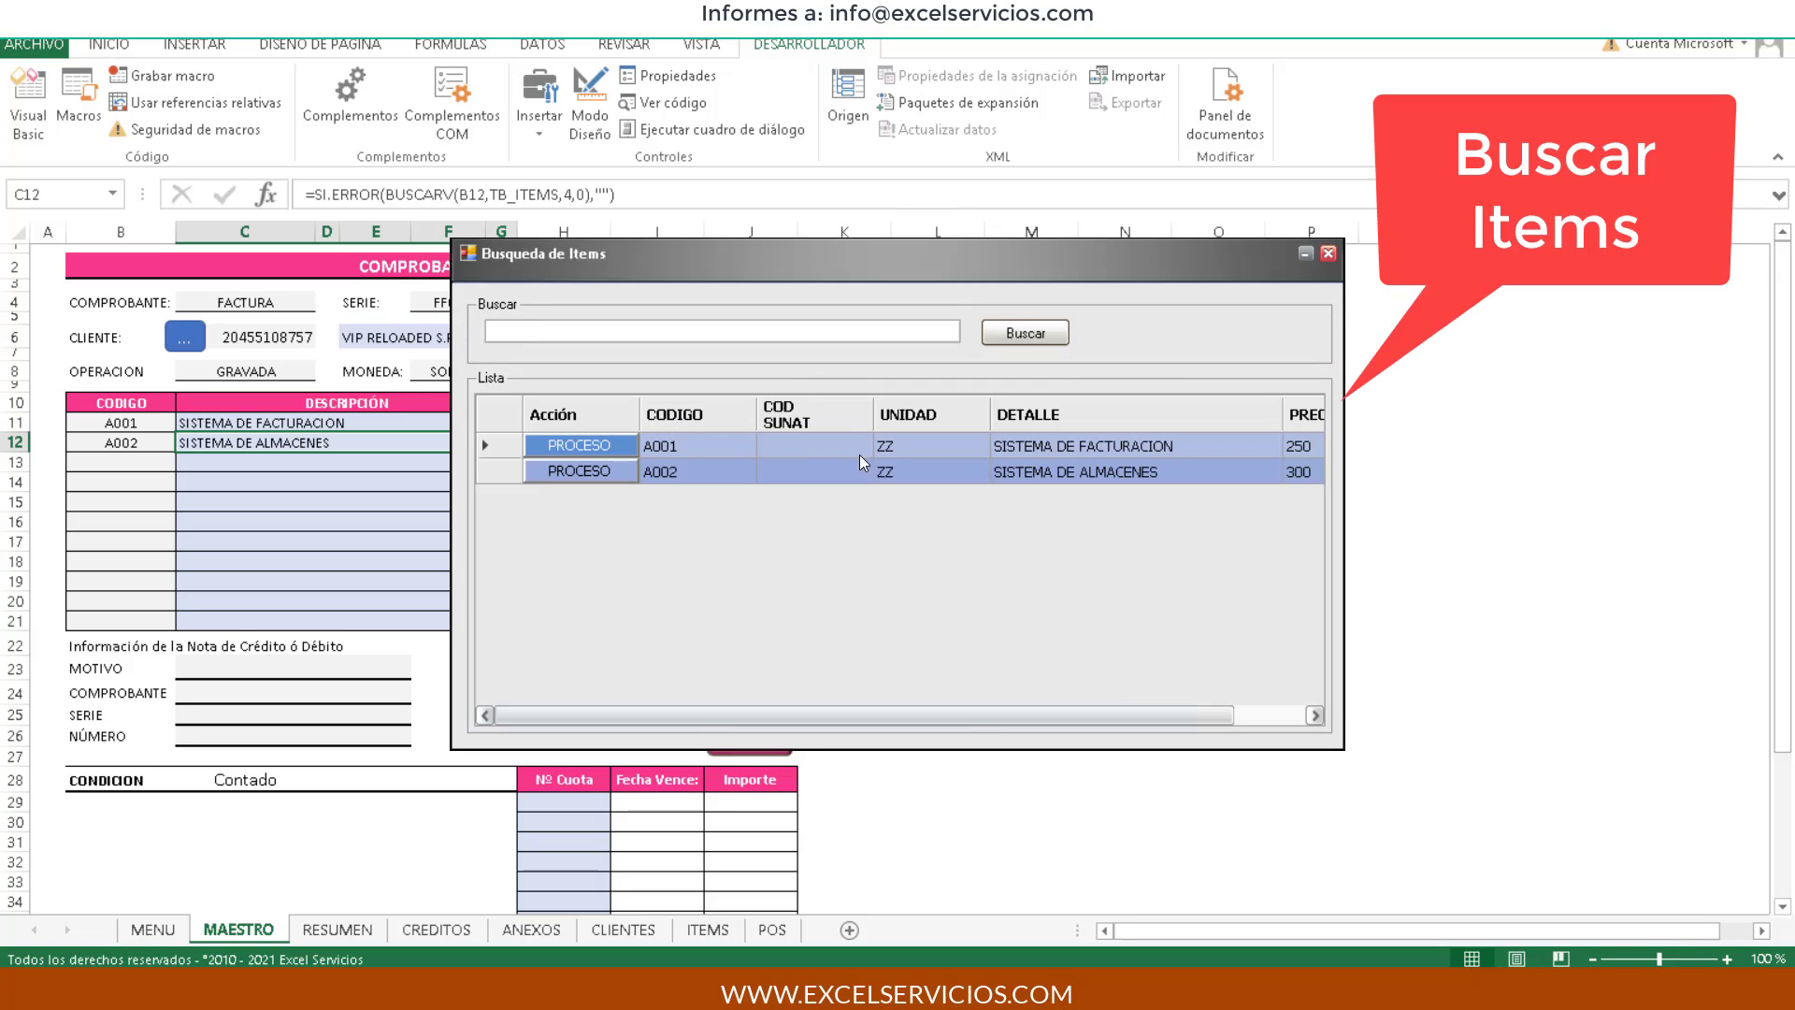
click(1328, 259)
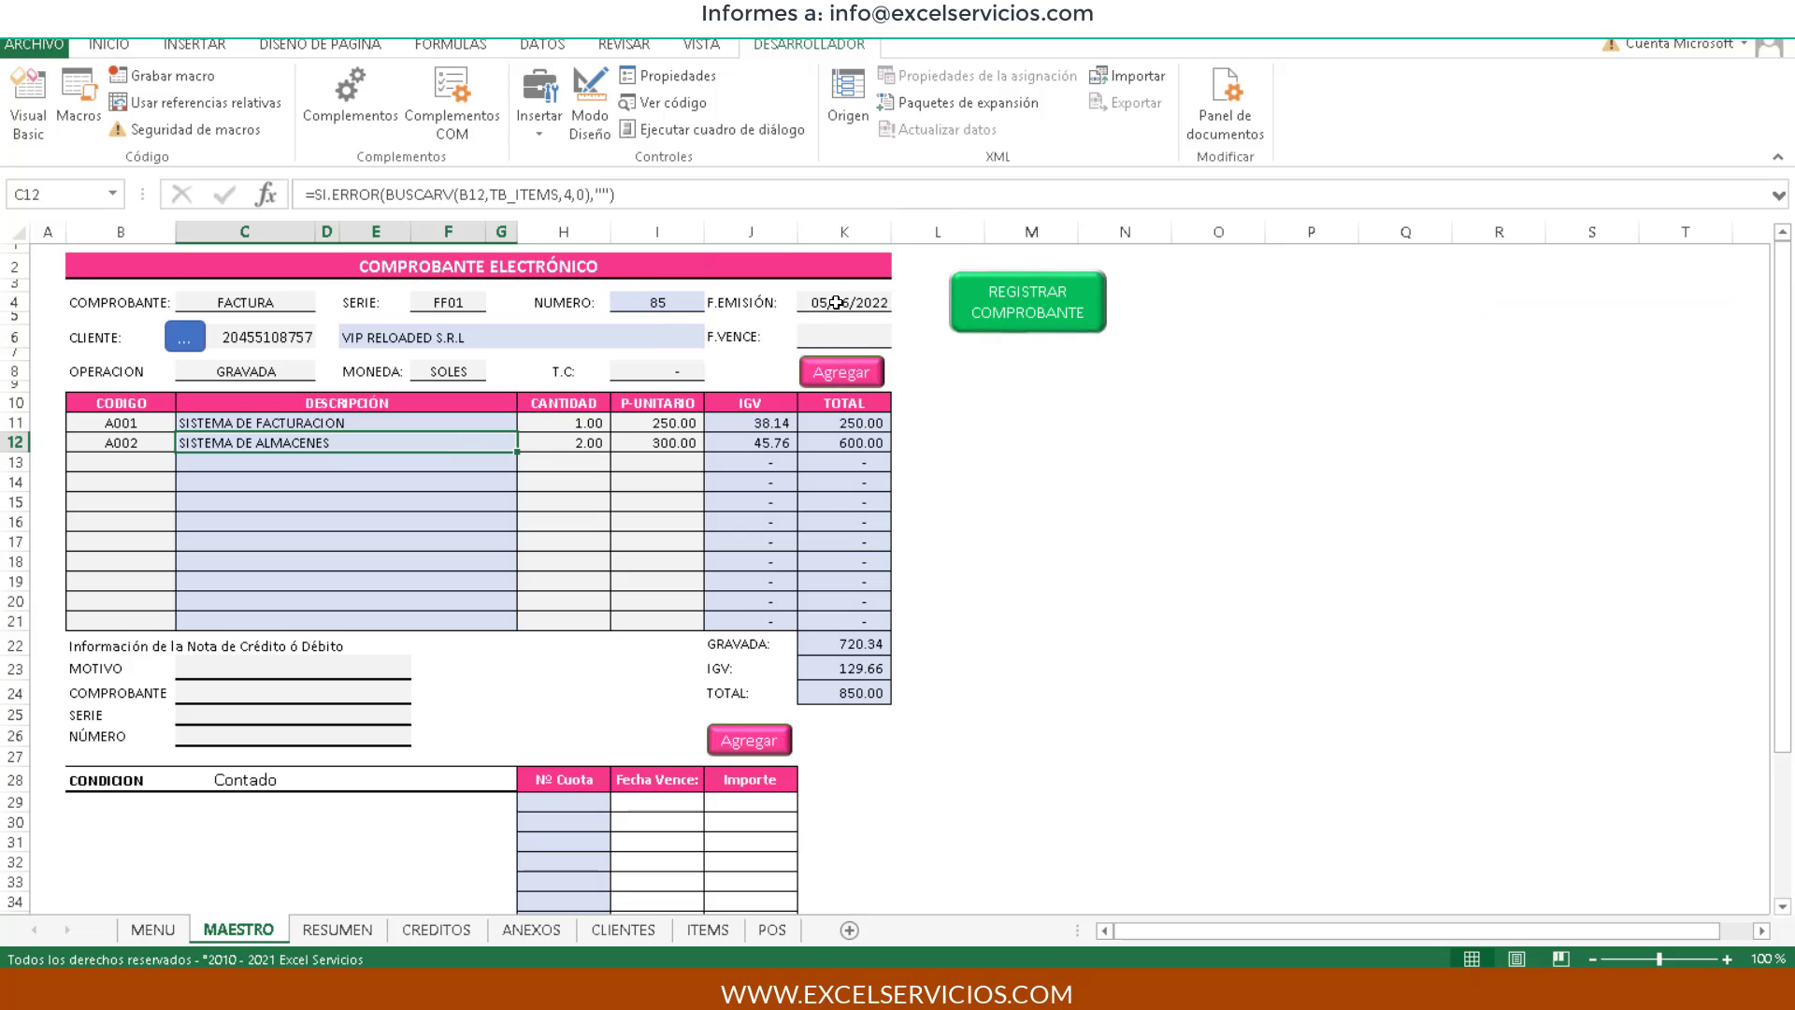
Change the issue date in K4 from 05/06/2022 to 07/06/2022.
click(835, 303)
drag(326, 196, 304, 194)
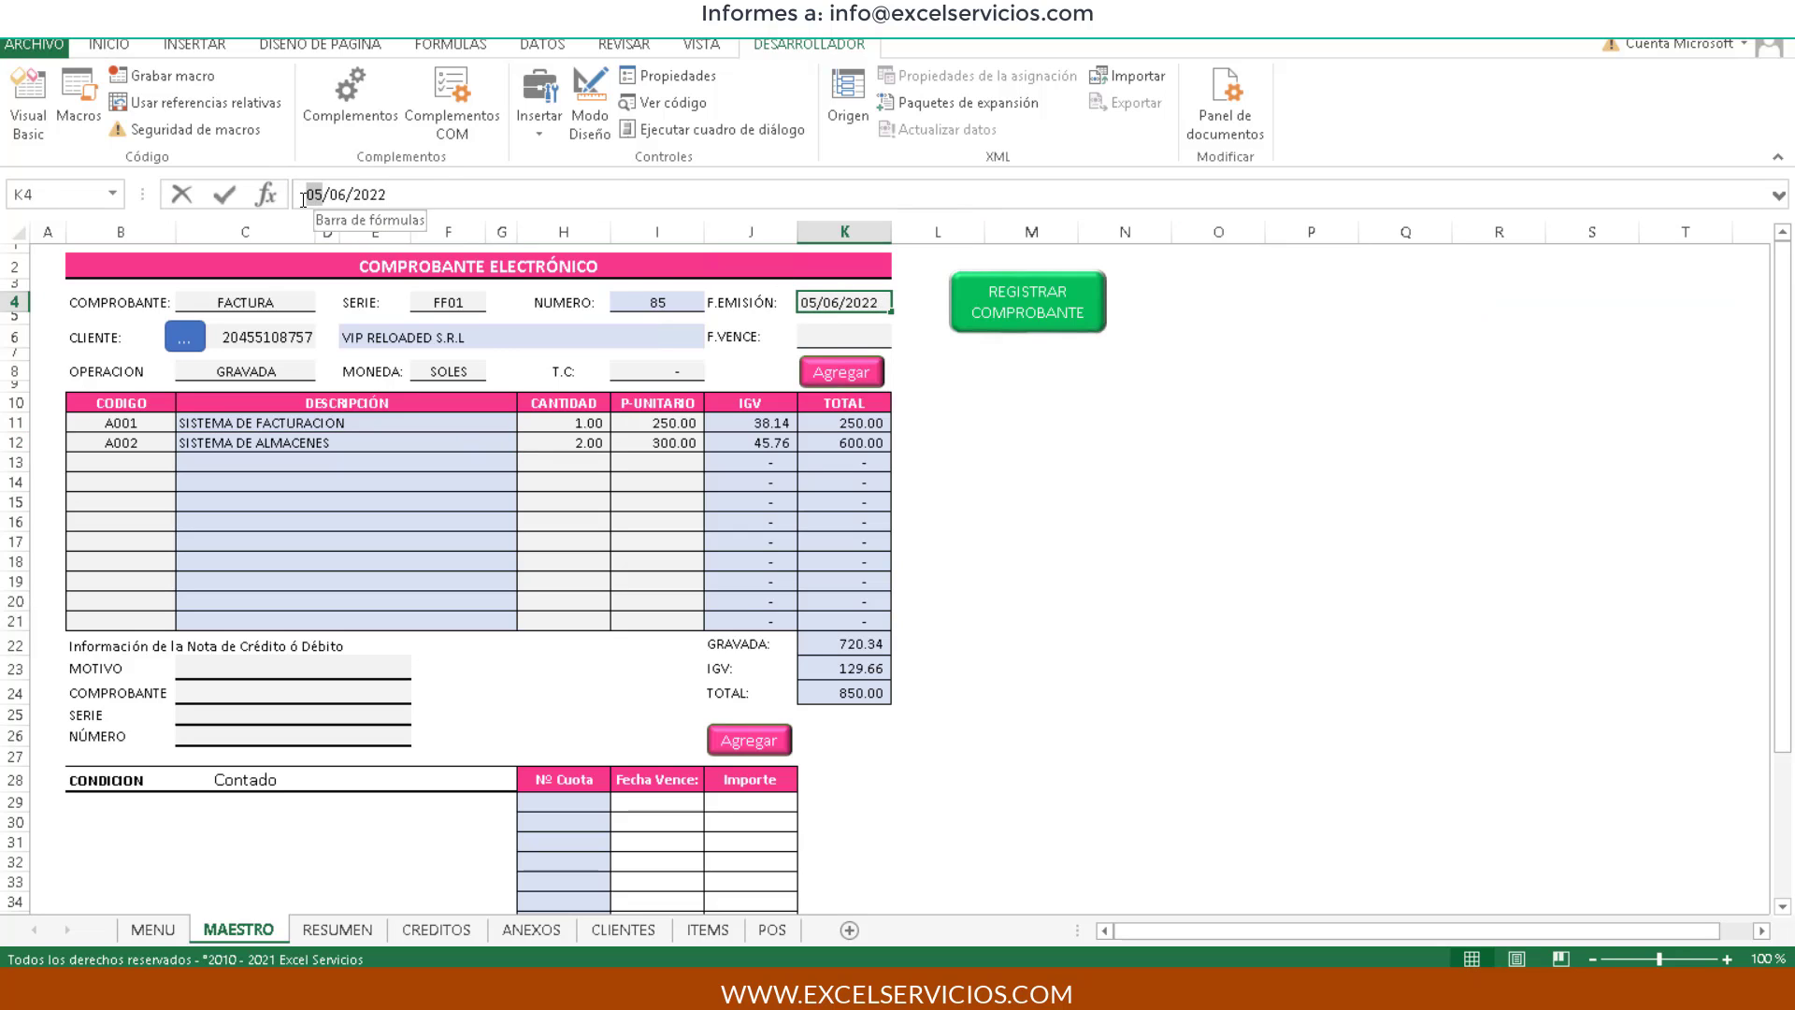
text(07)
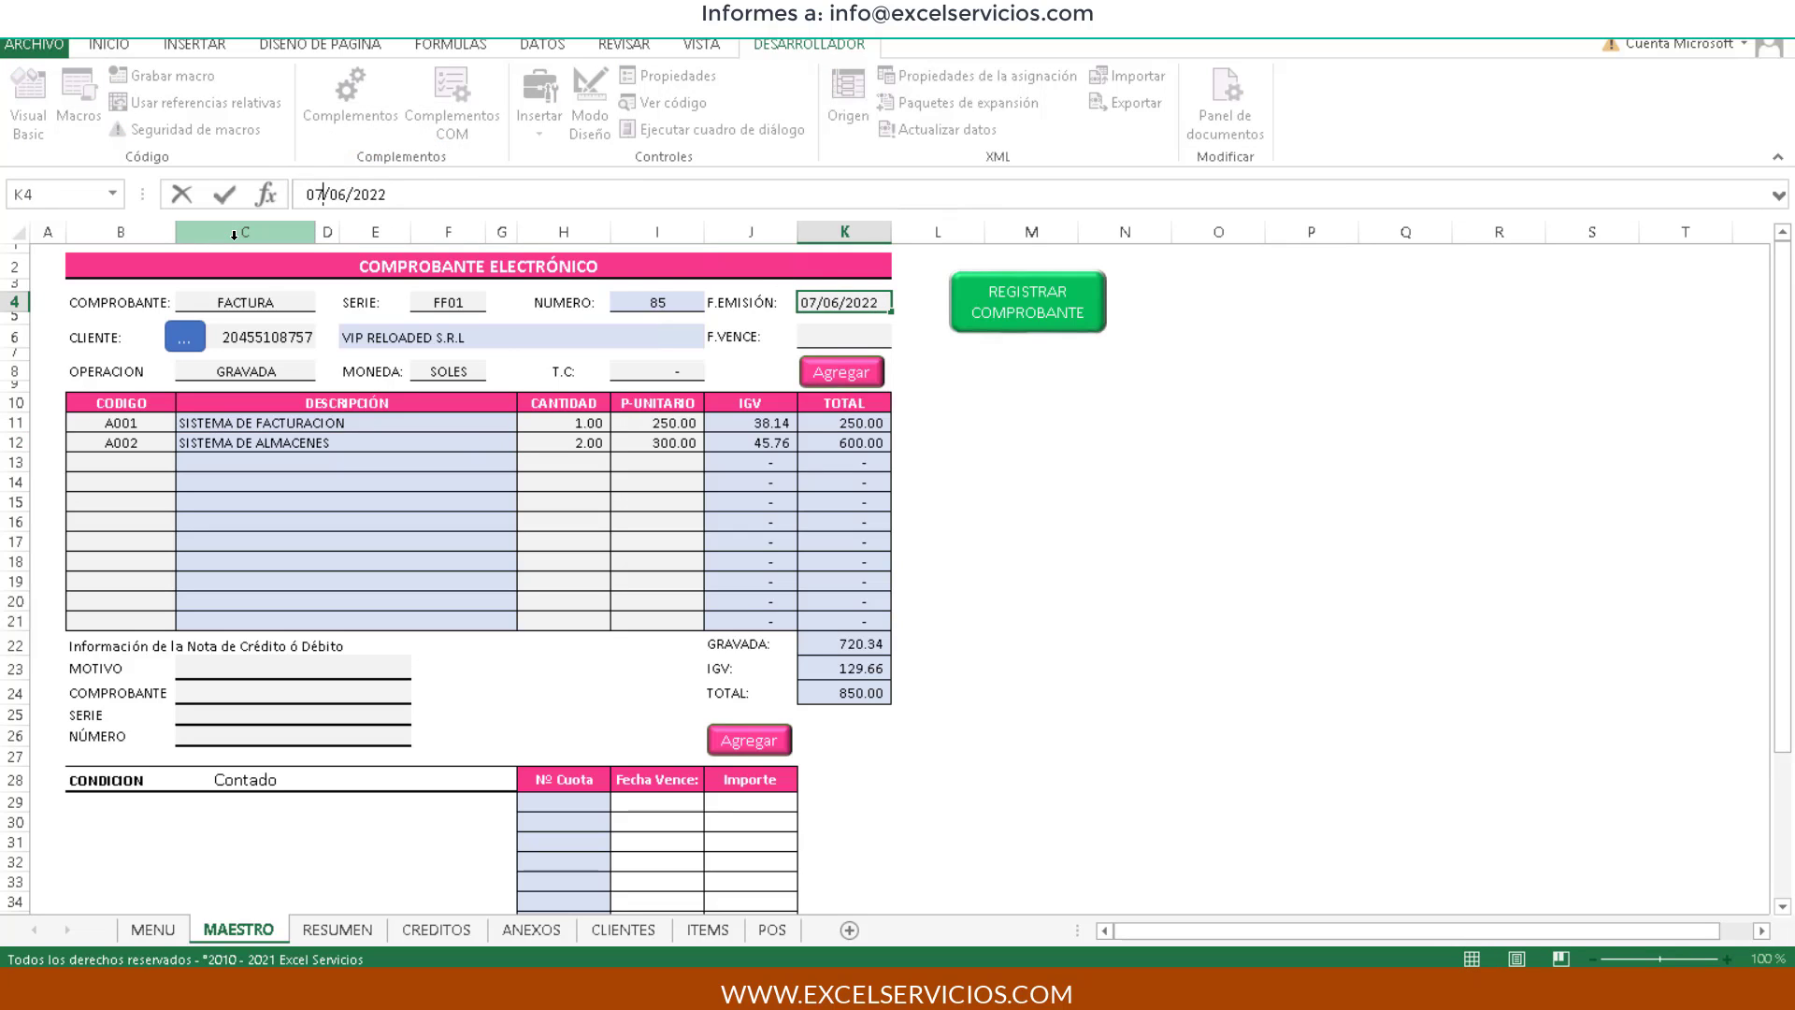
key(Return)
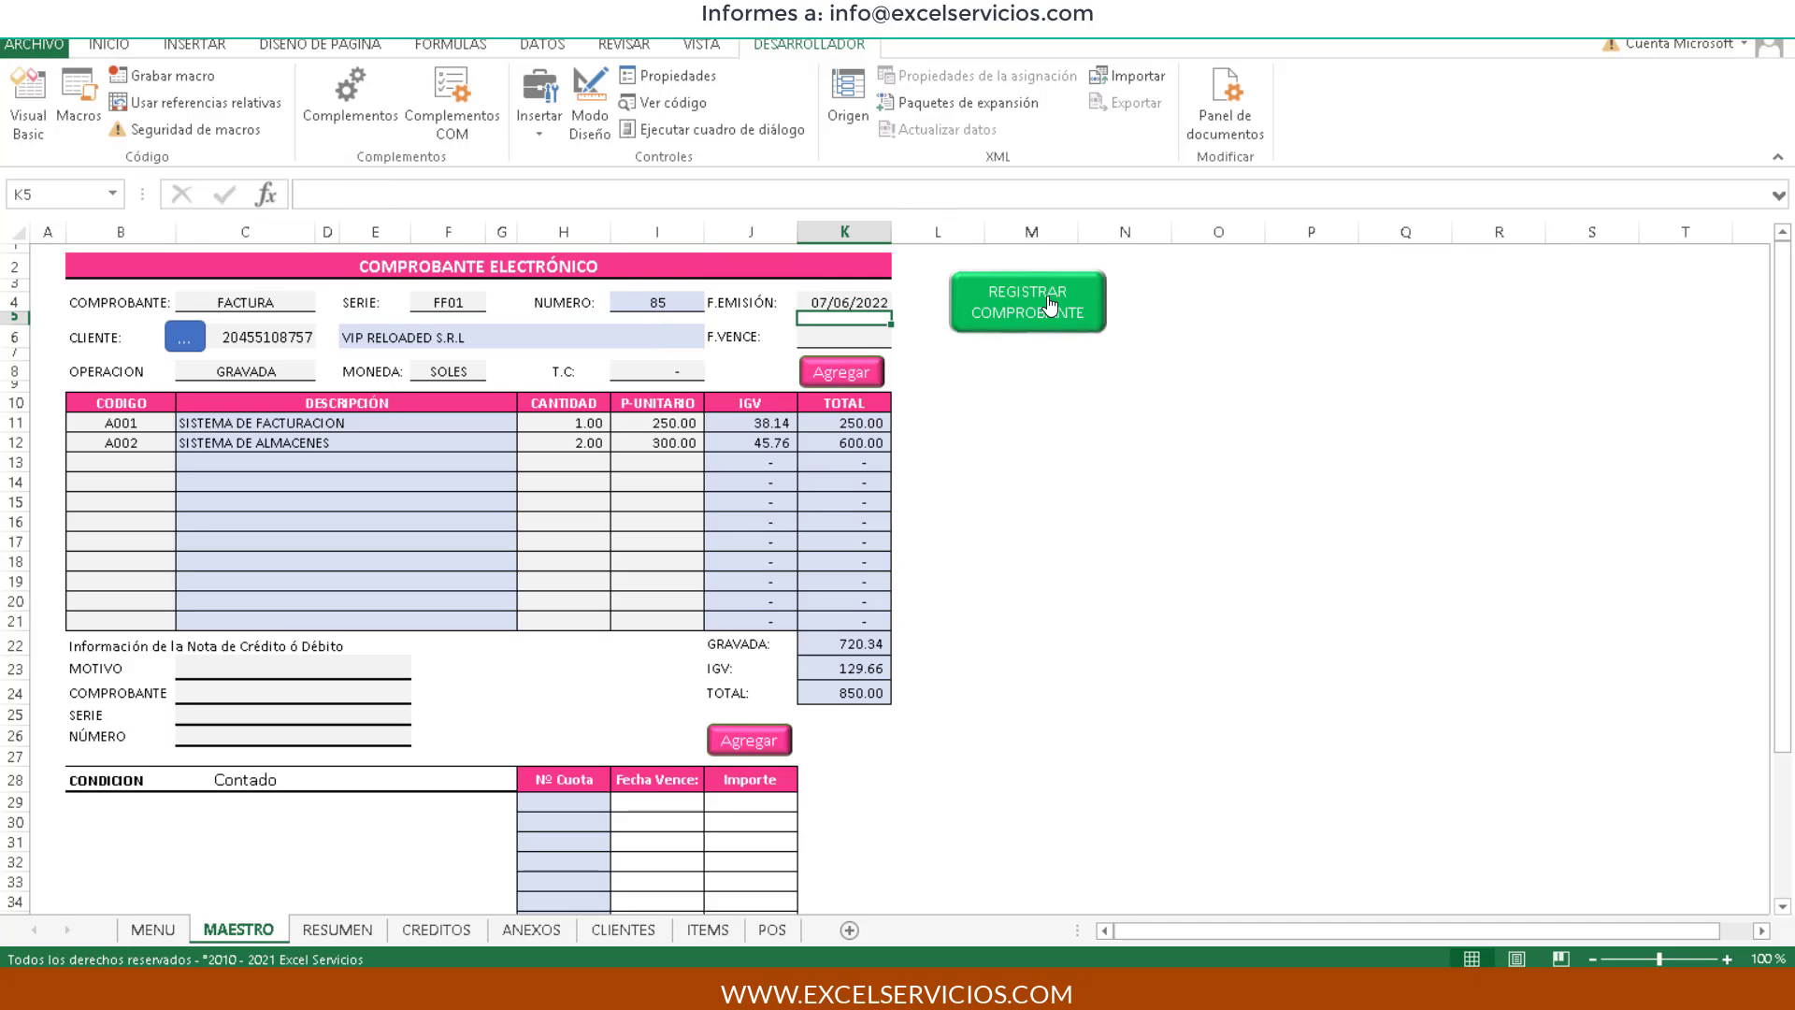
click(1049, 307)
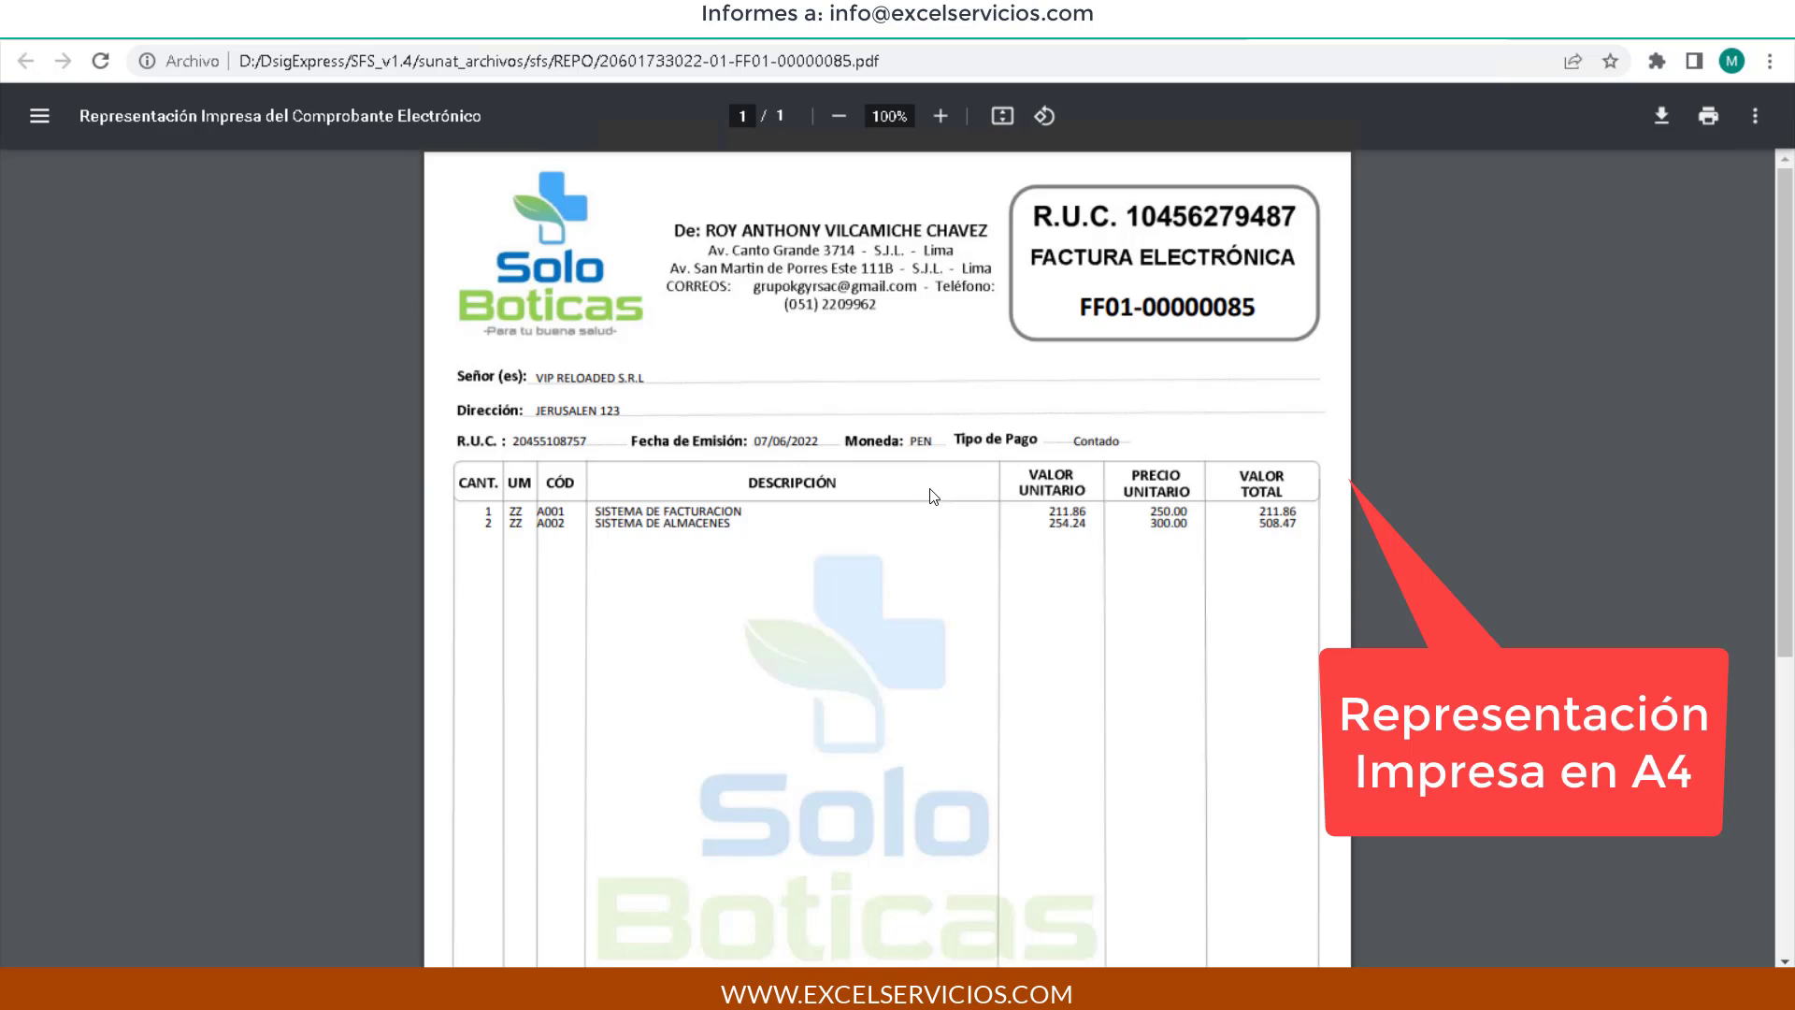
scroll(936, 481, down, 5)
scroll(935, 482, up, 5)
mouse_move(430, 959)
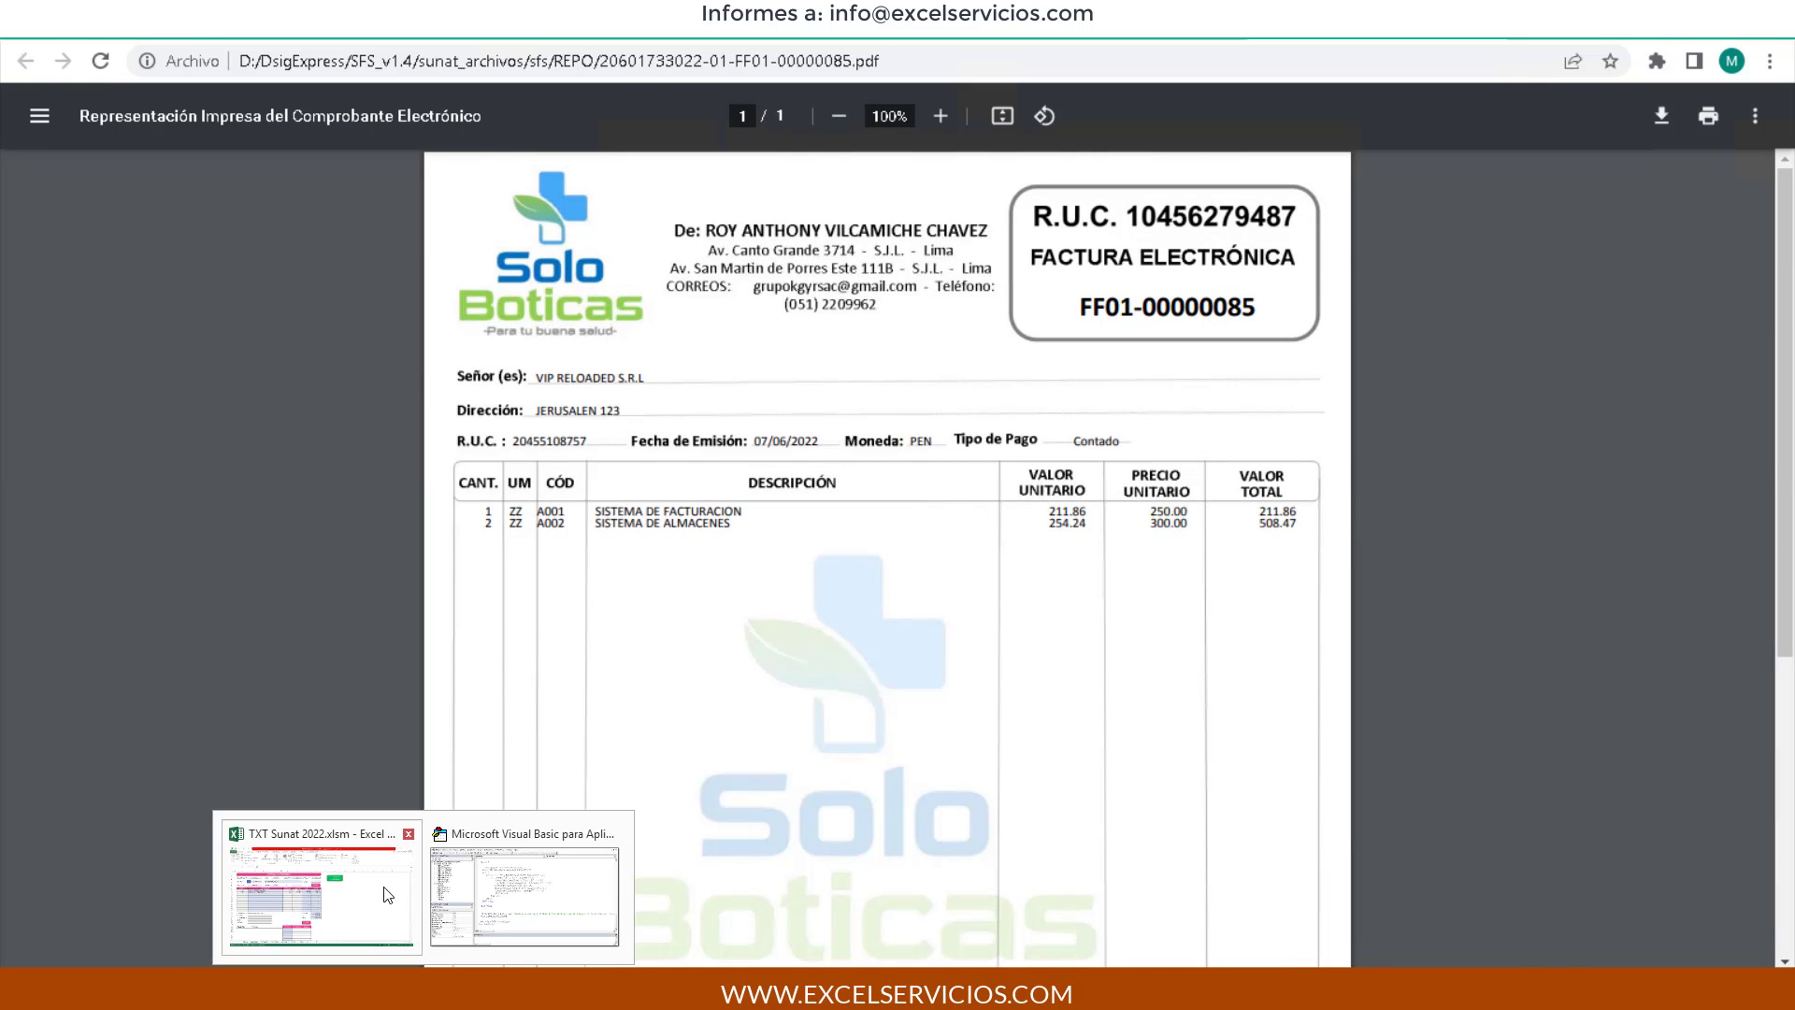
click(396, 877)
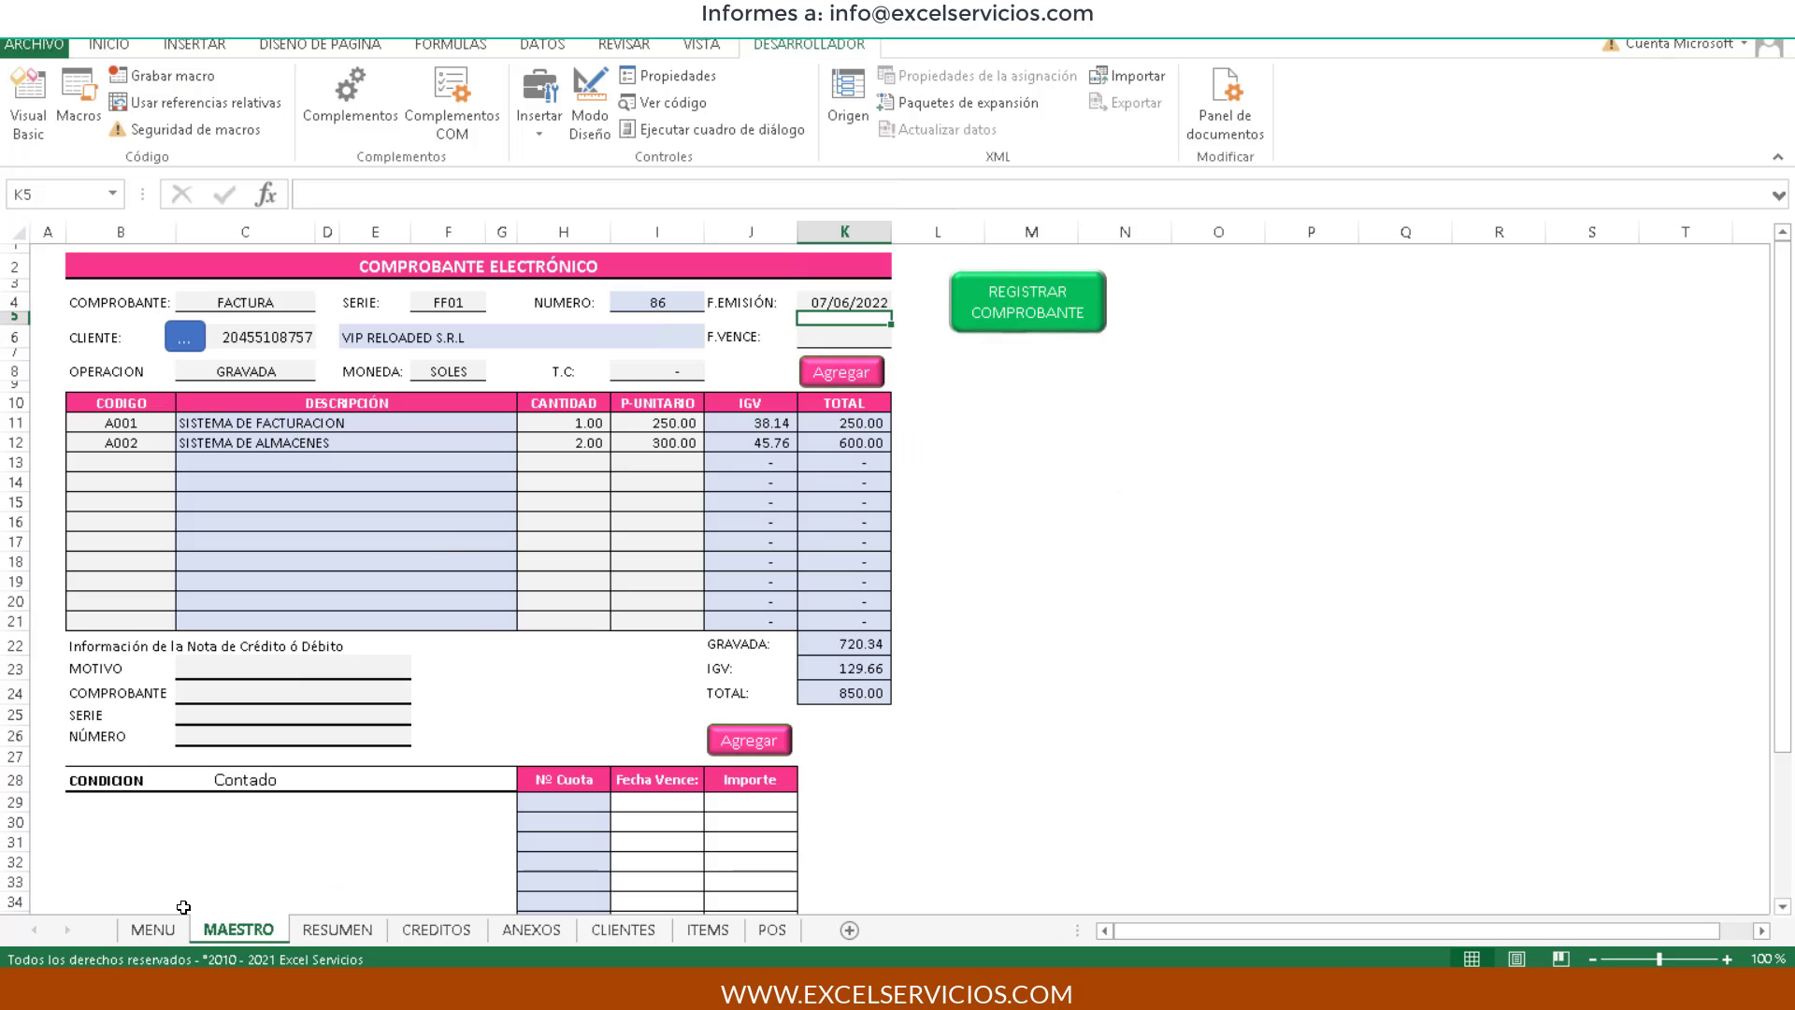
click(155, 931)
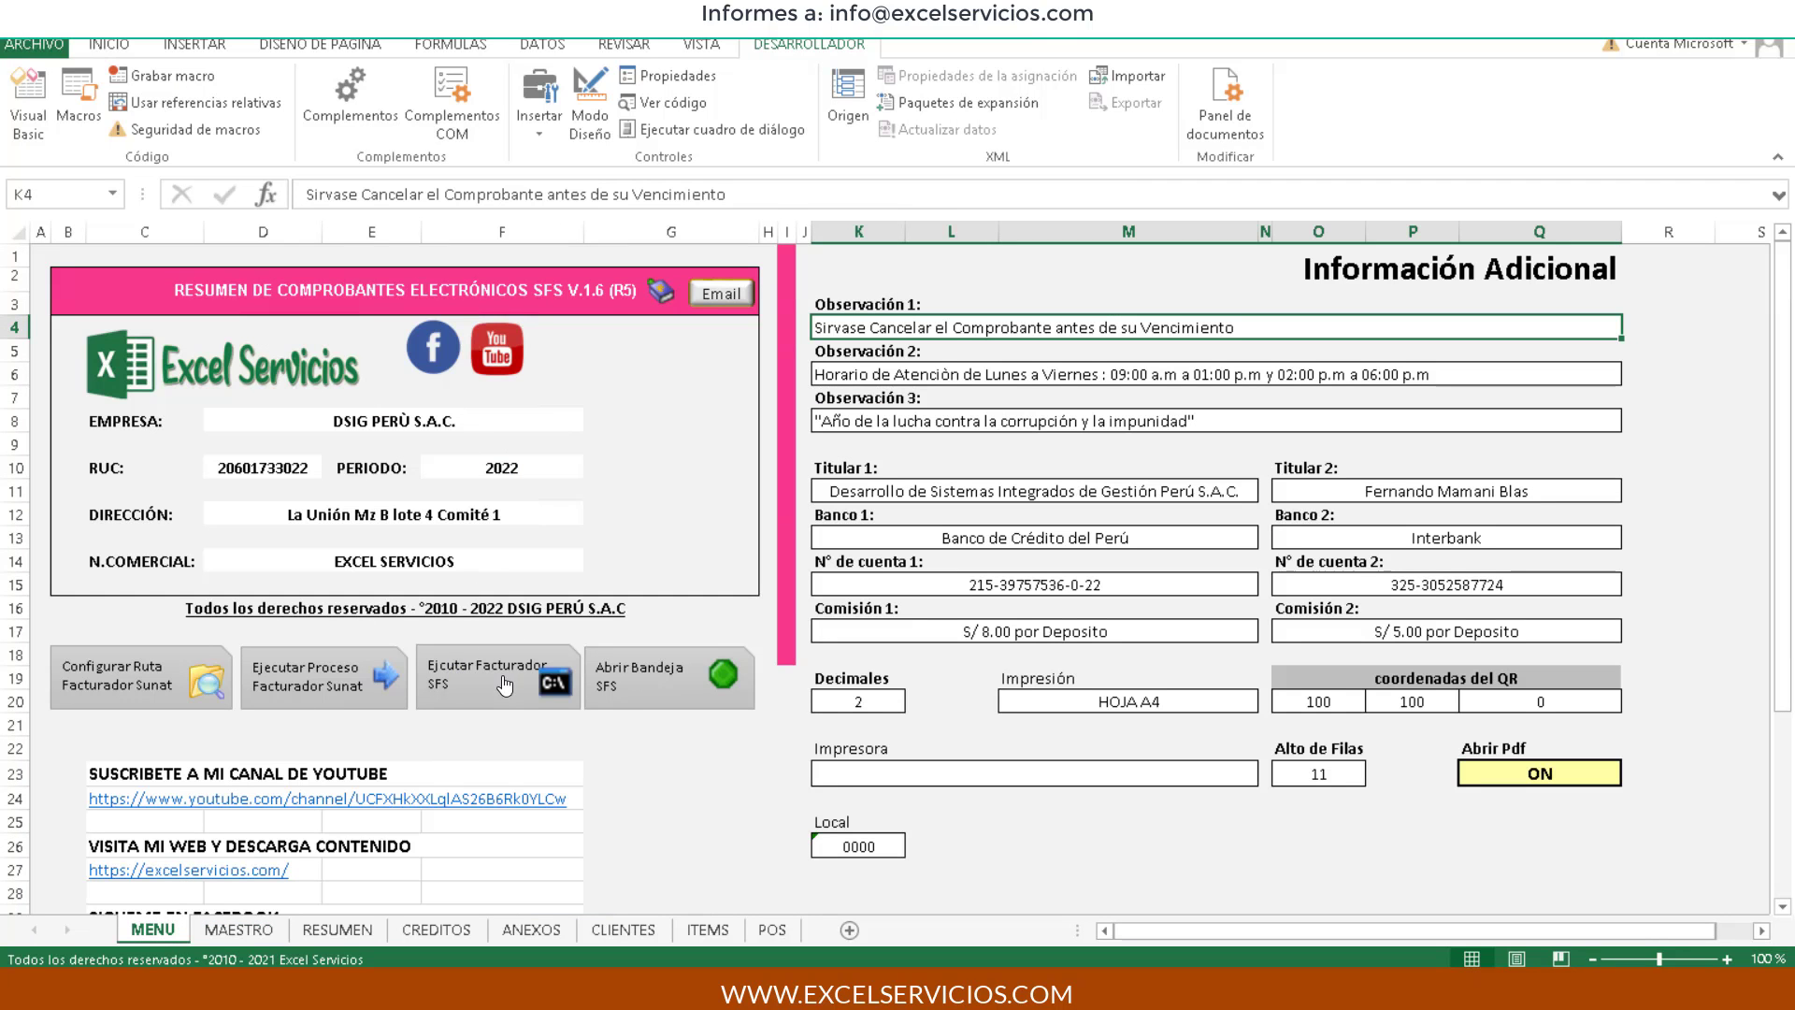
From the Sunat facturador process list, email invoice 00000085 with its XML and PDF attached.
click(338, 675)
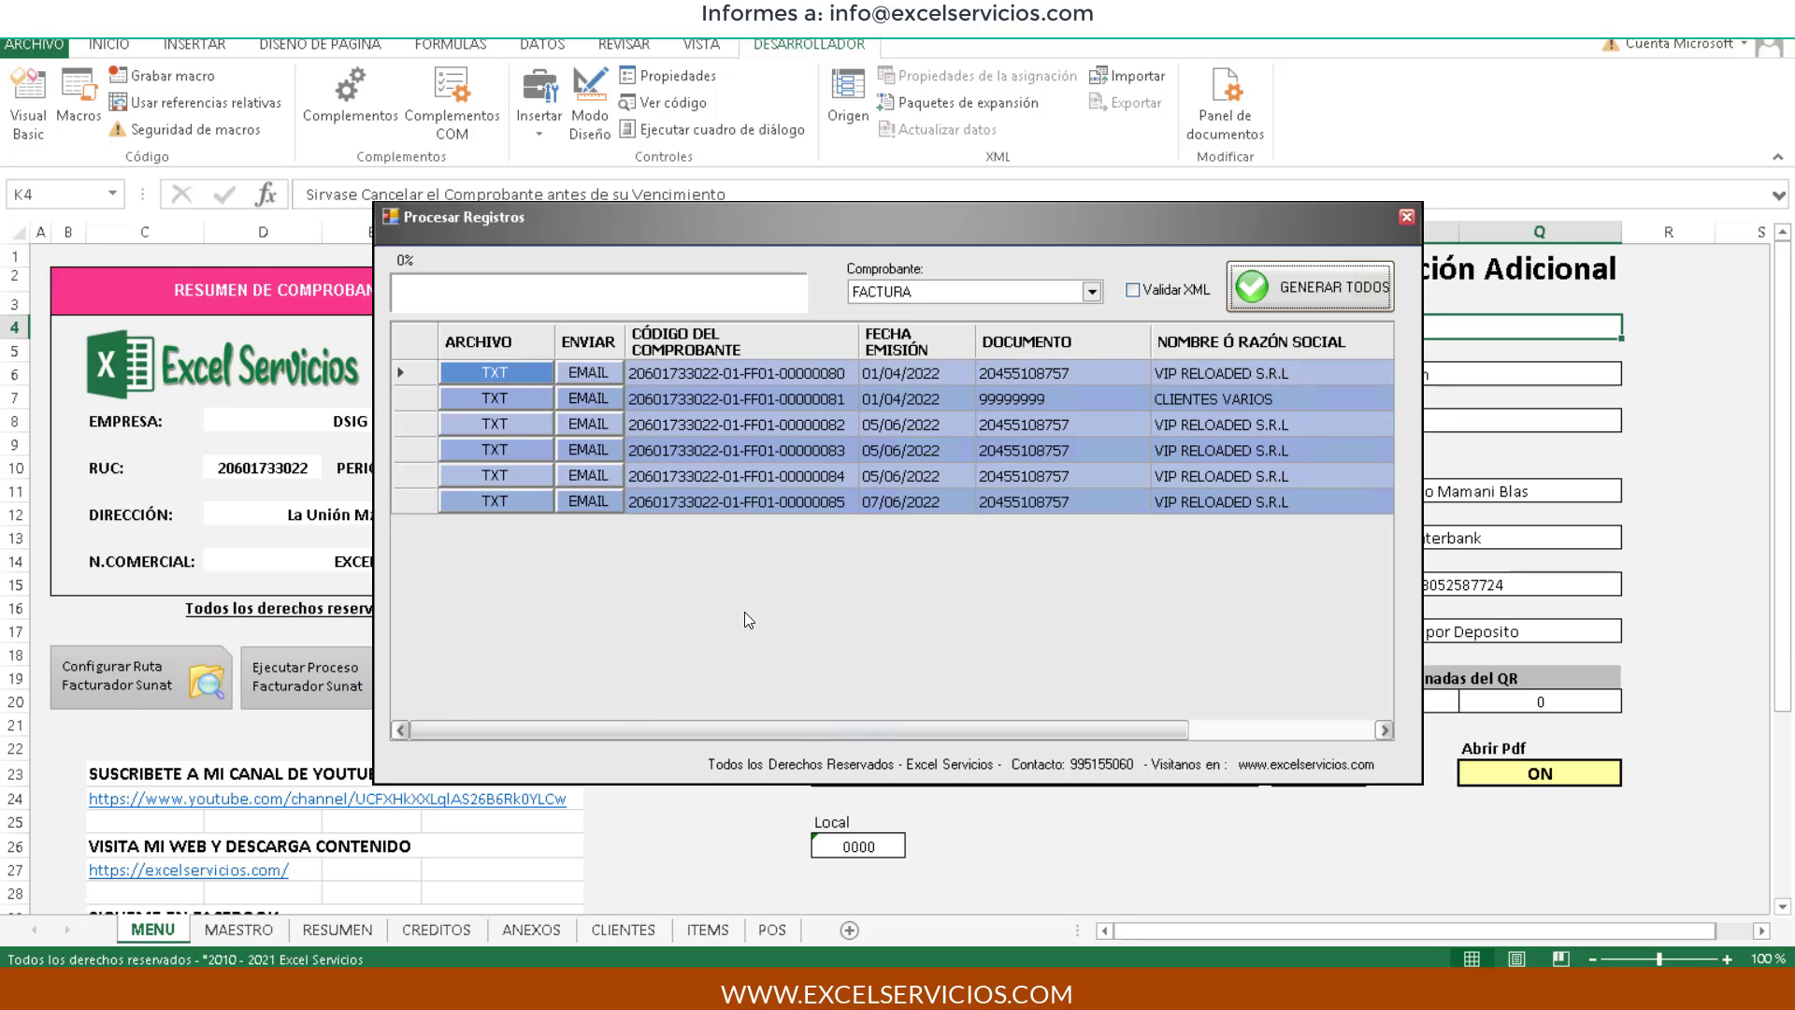
click(589, 501)
click(864, 594)
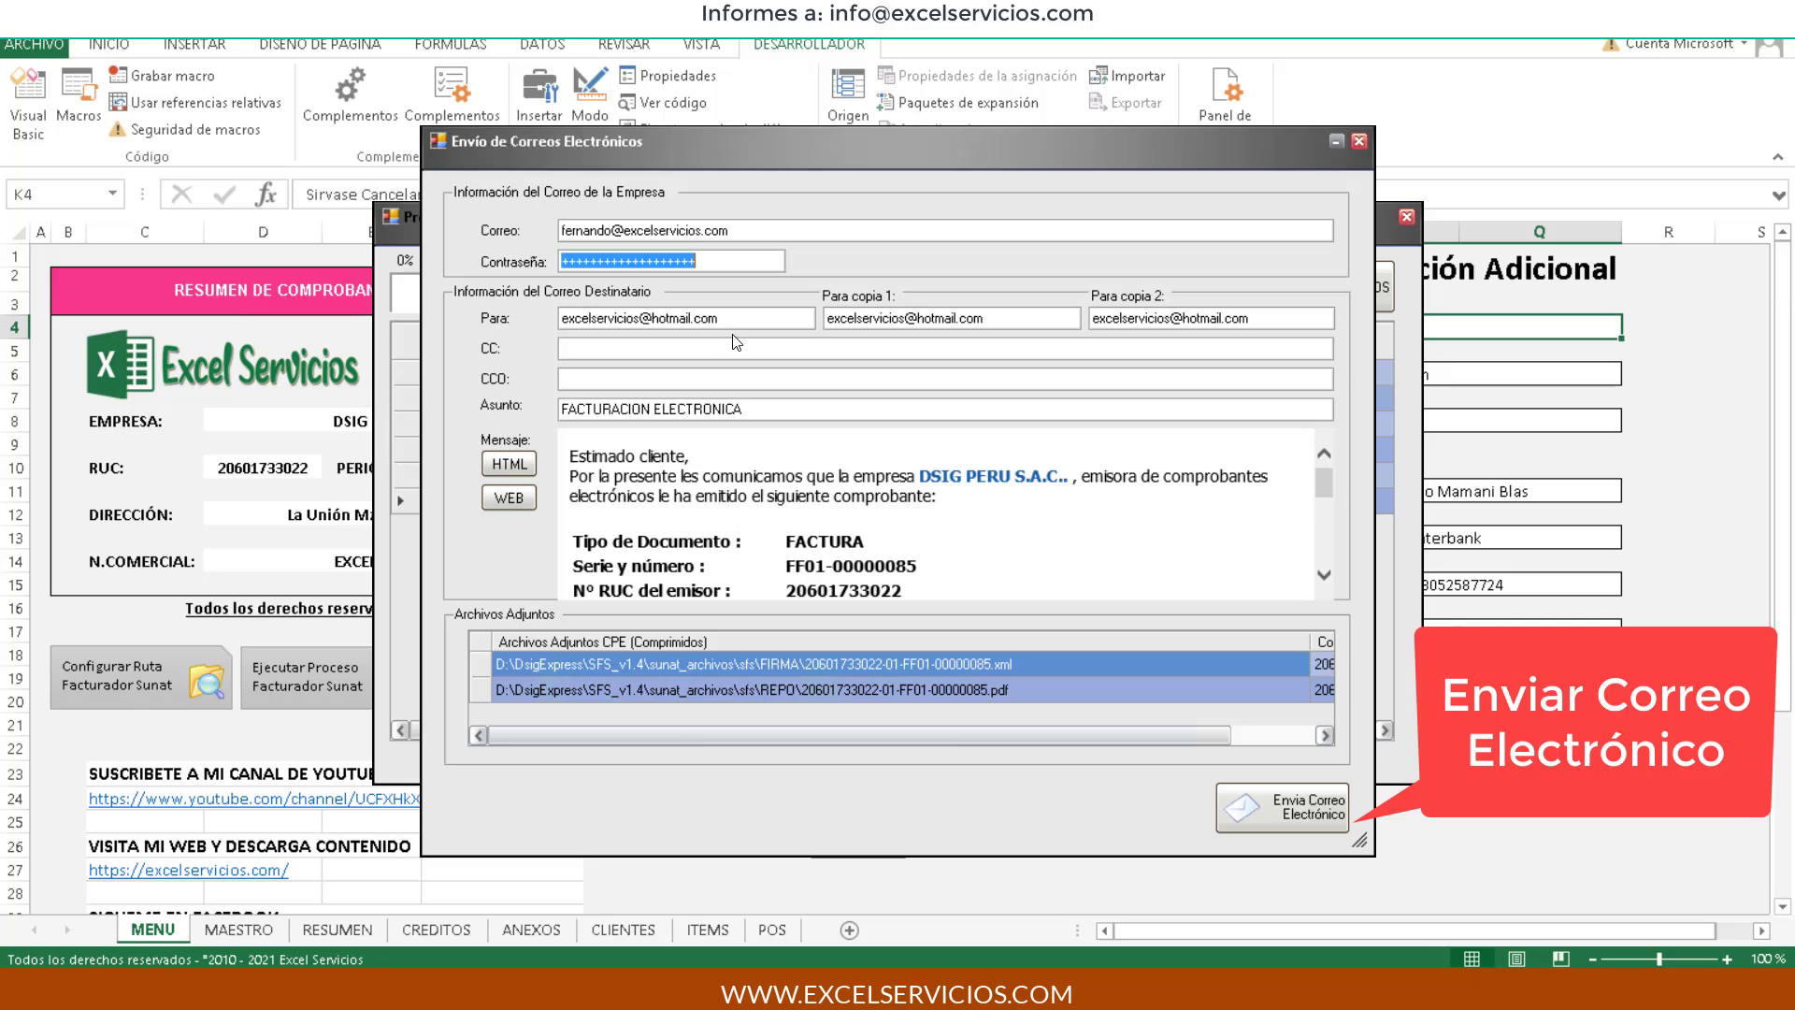
click(1263, 799)
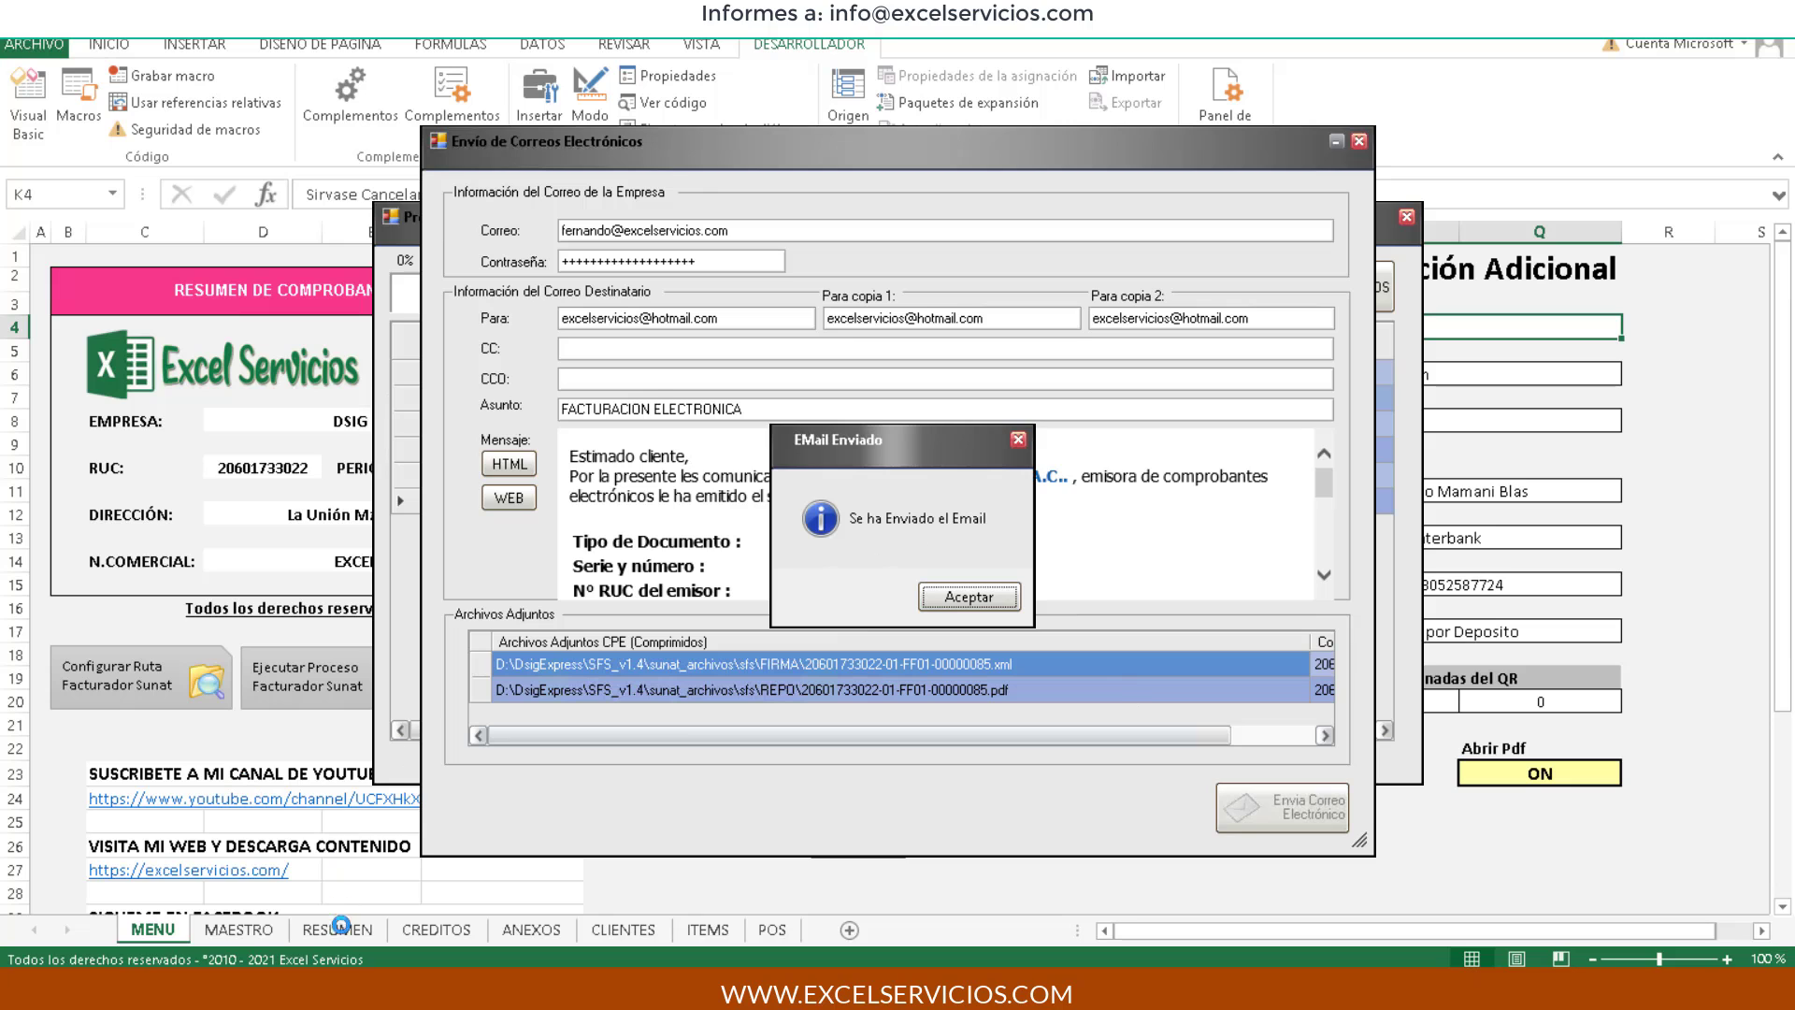
click(307, 884)
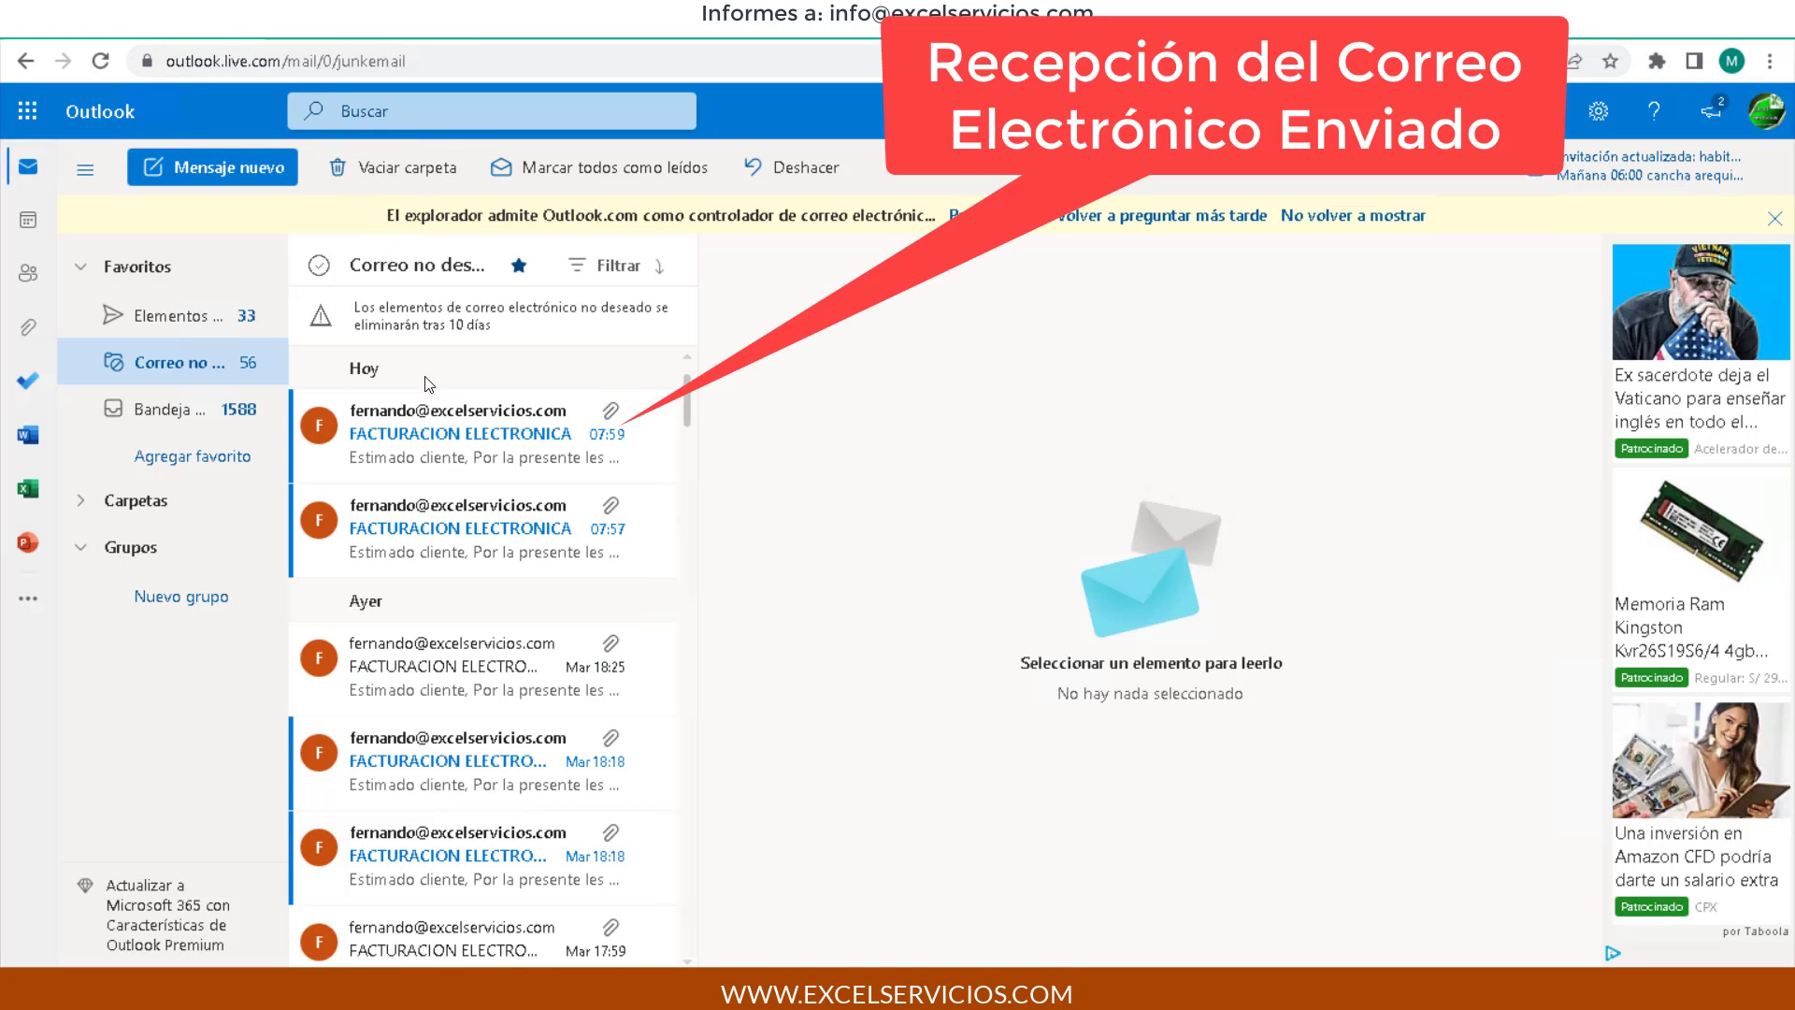
Open the latest FACTURACION ELECTRONICA message in the Junk Email folder.
click(418, 417)
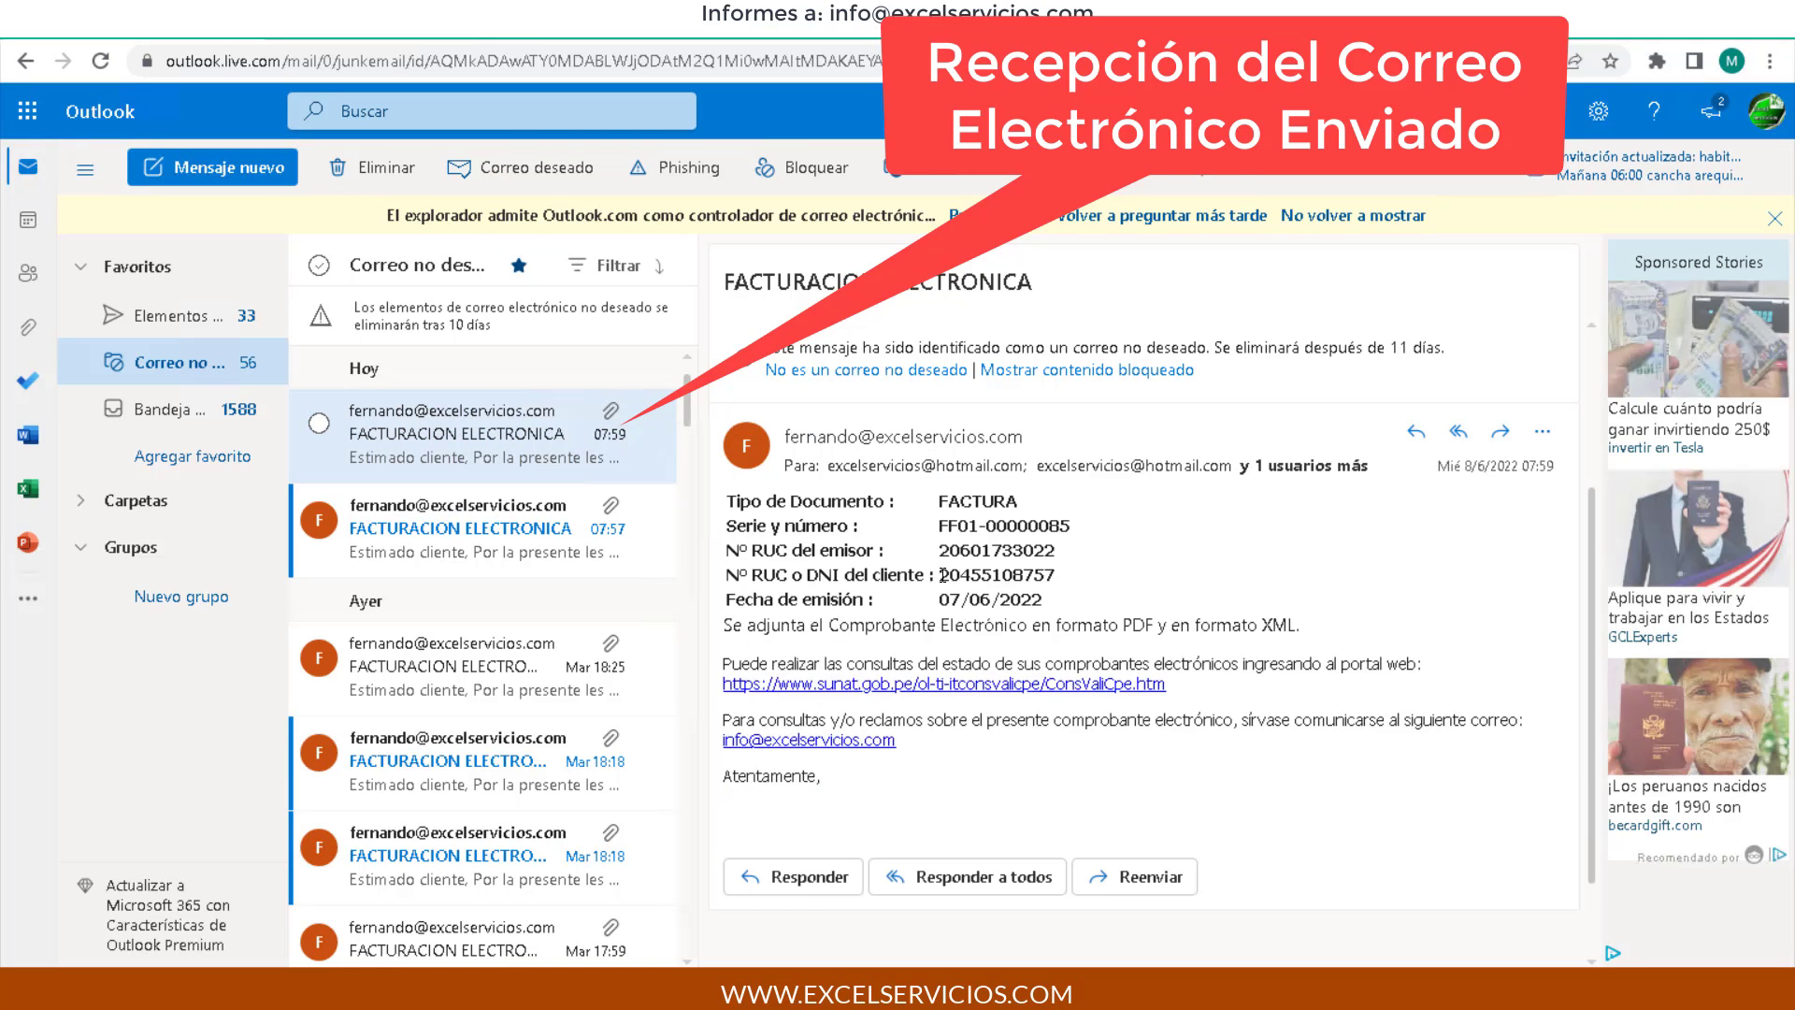
scroll(873, 685, down, 3)
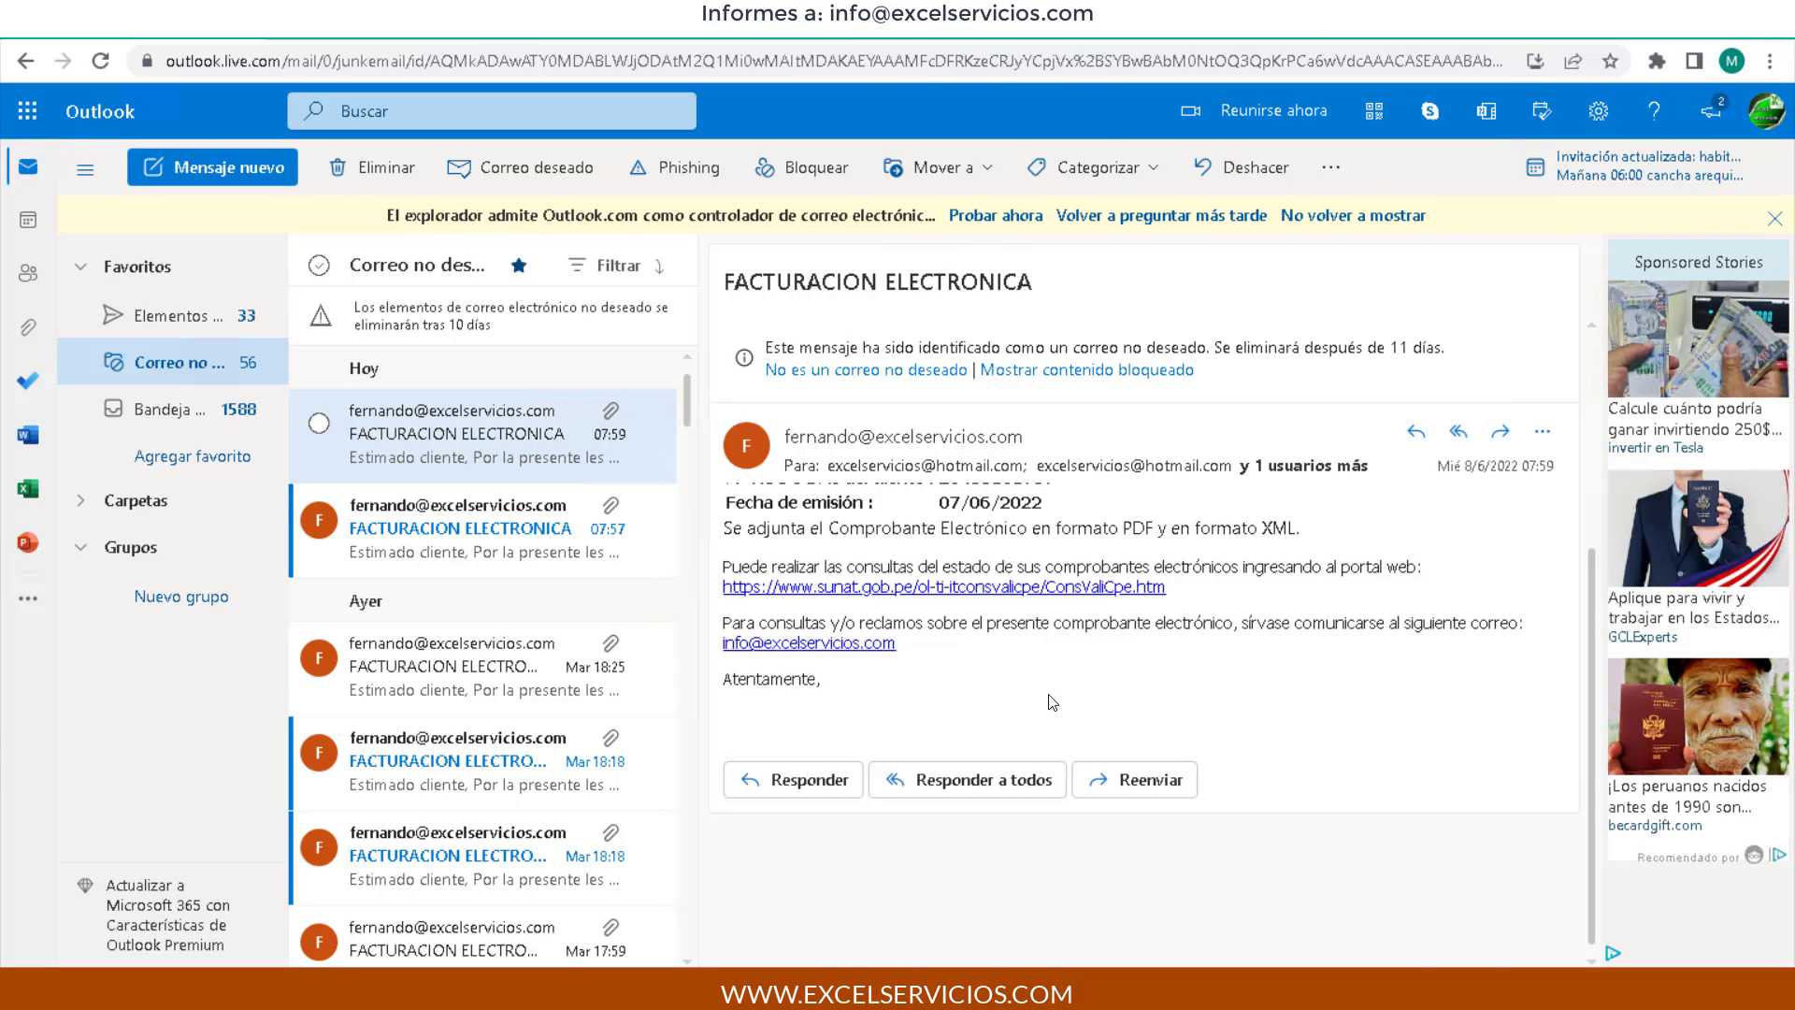
scroll(1053, 701, up, 3)
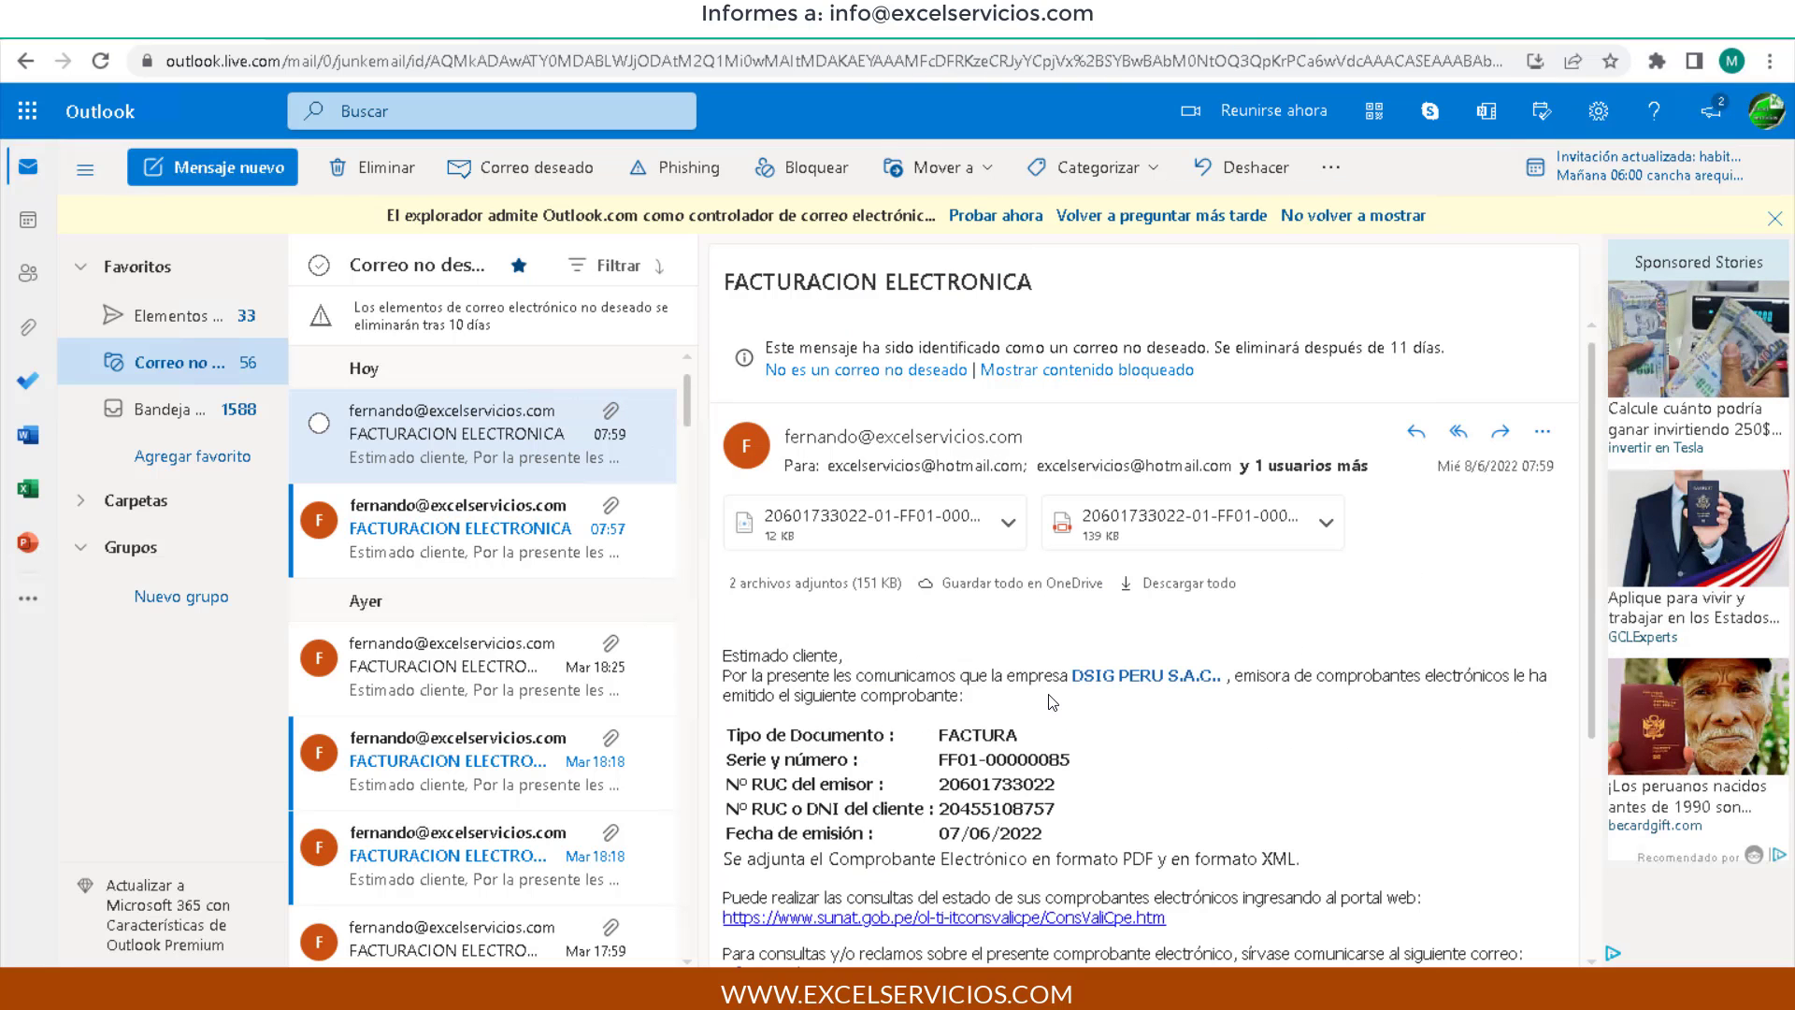
click(1117, 529)
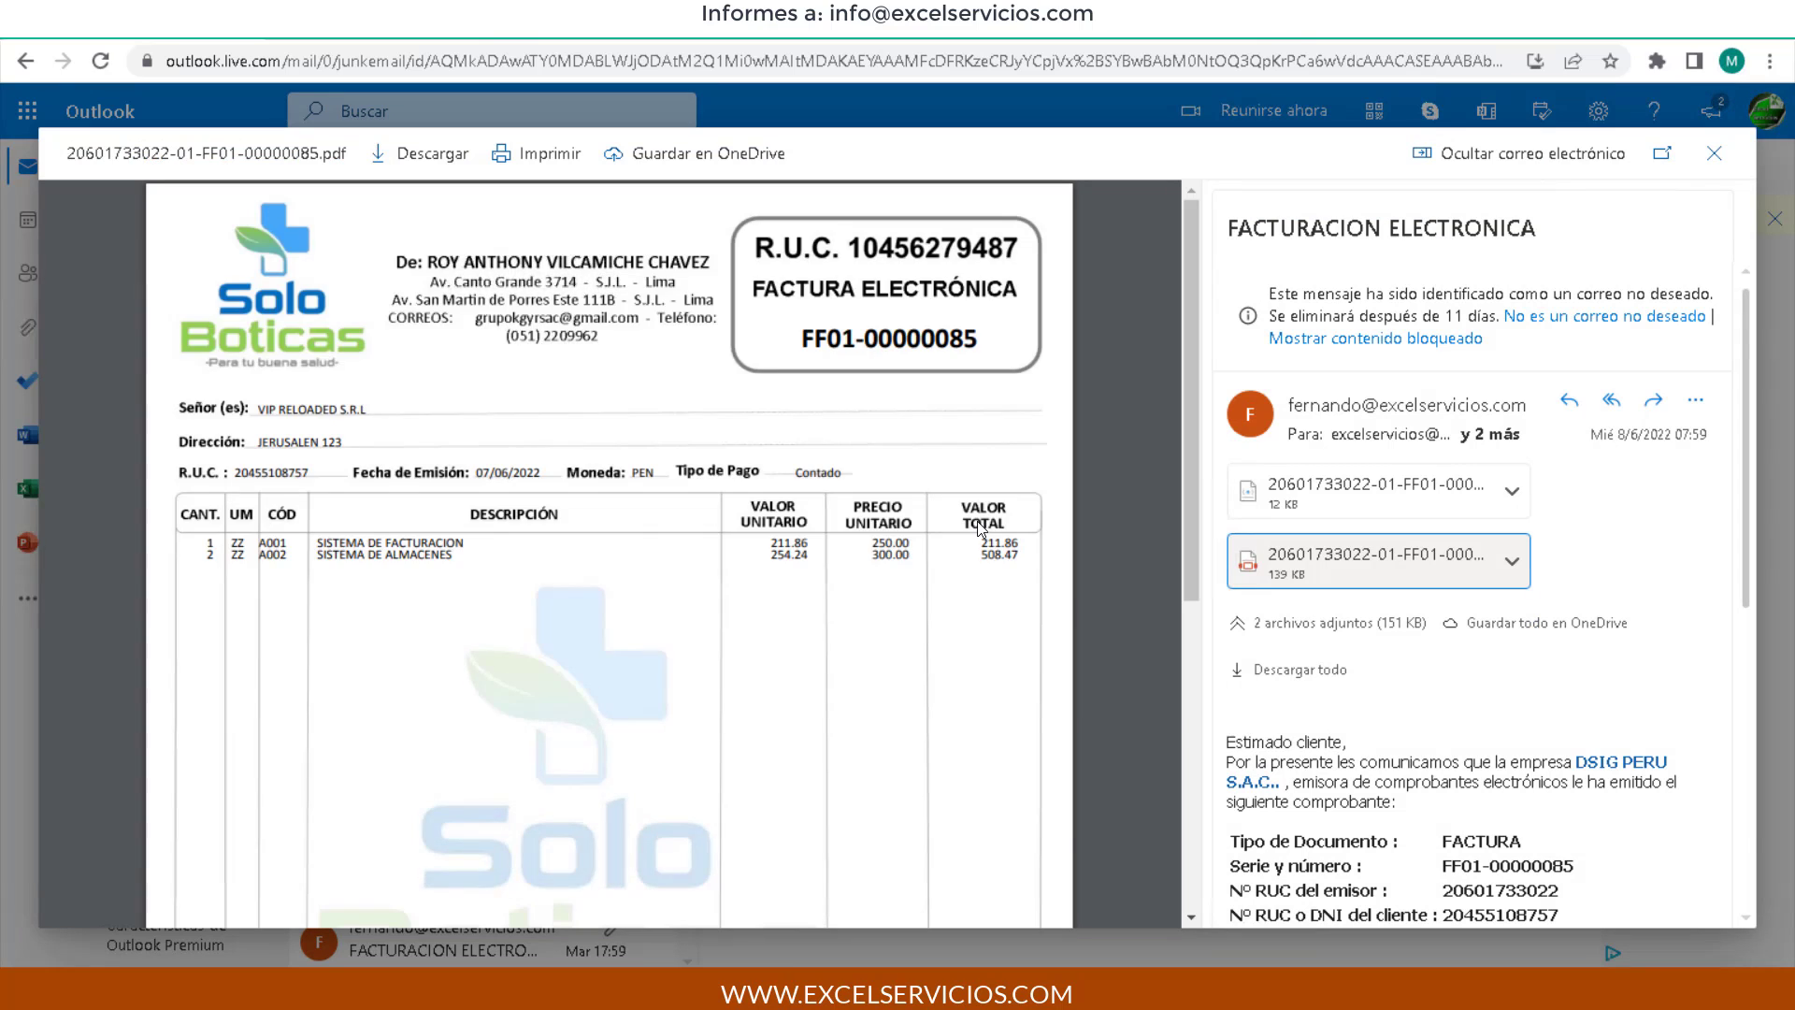
scroll(978, 527, down, 5)
scroll(978, 528, up, 5)
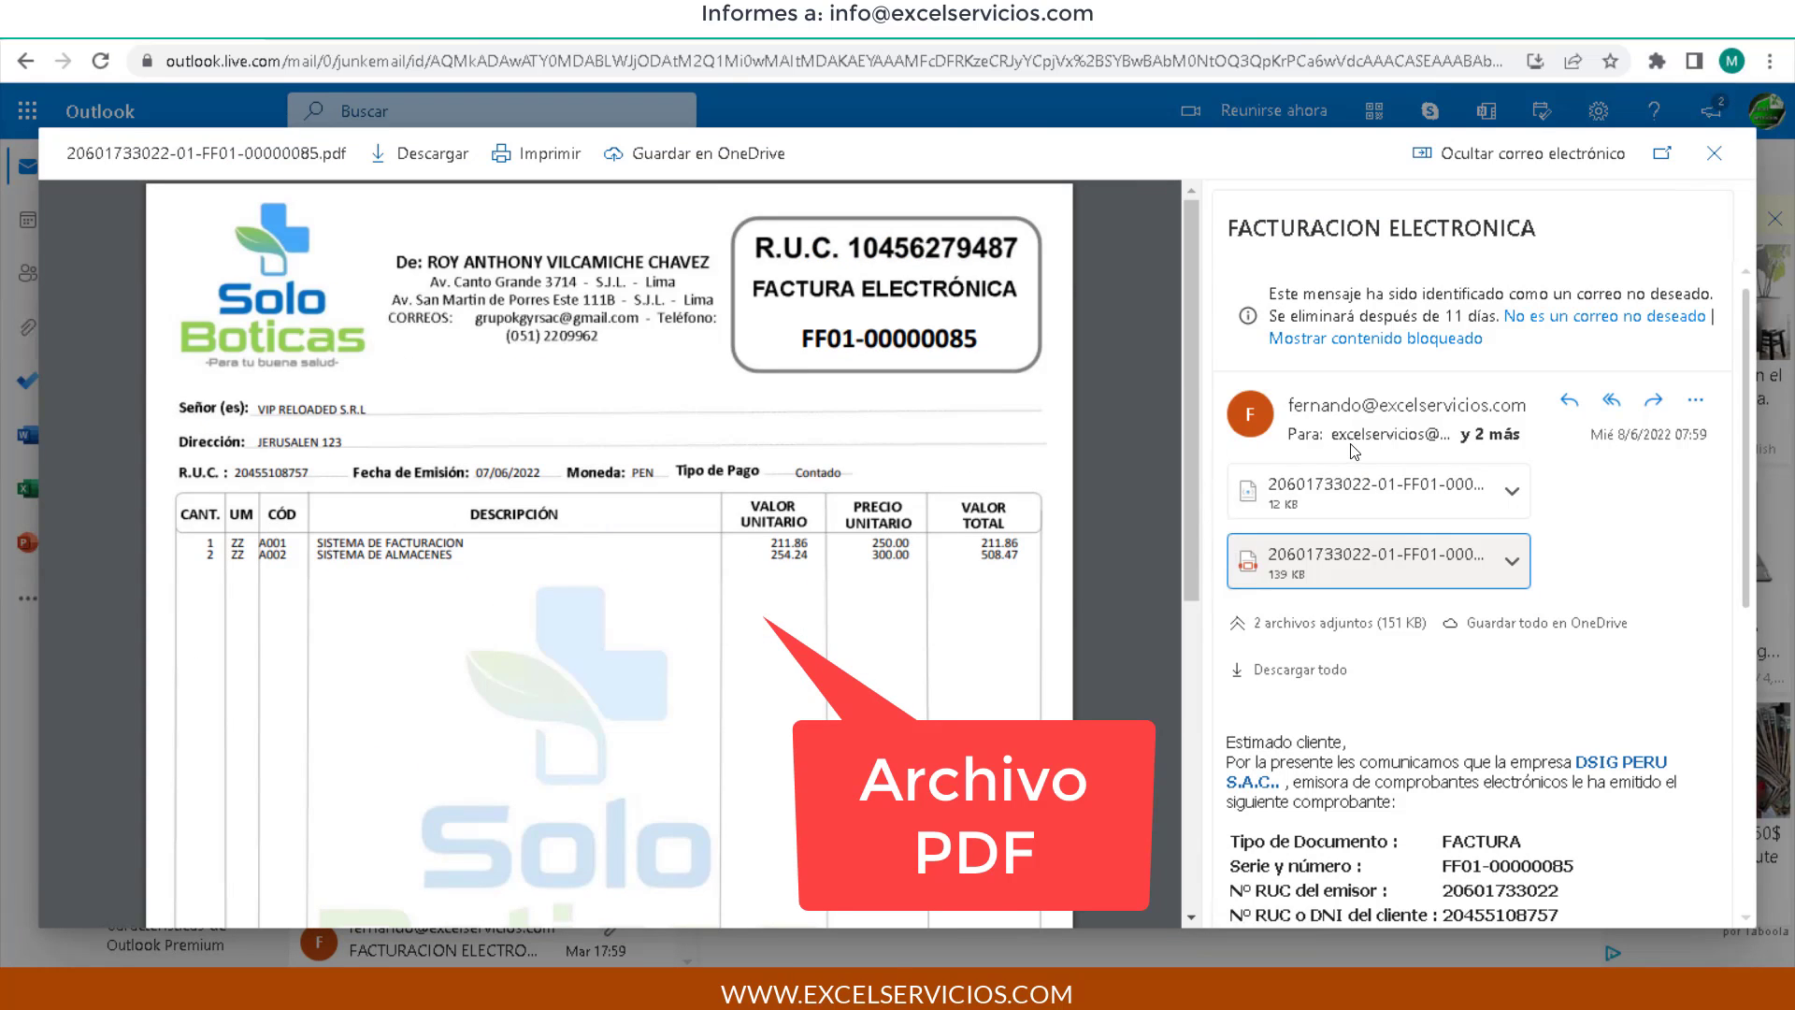
click(1348, 486)
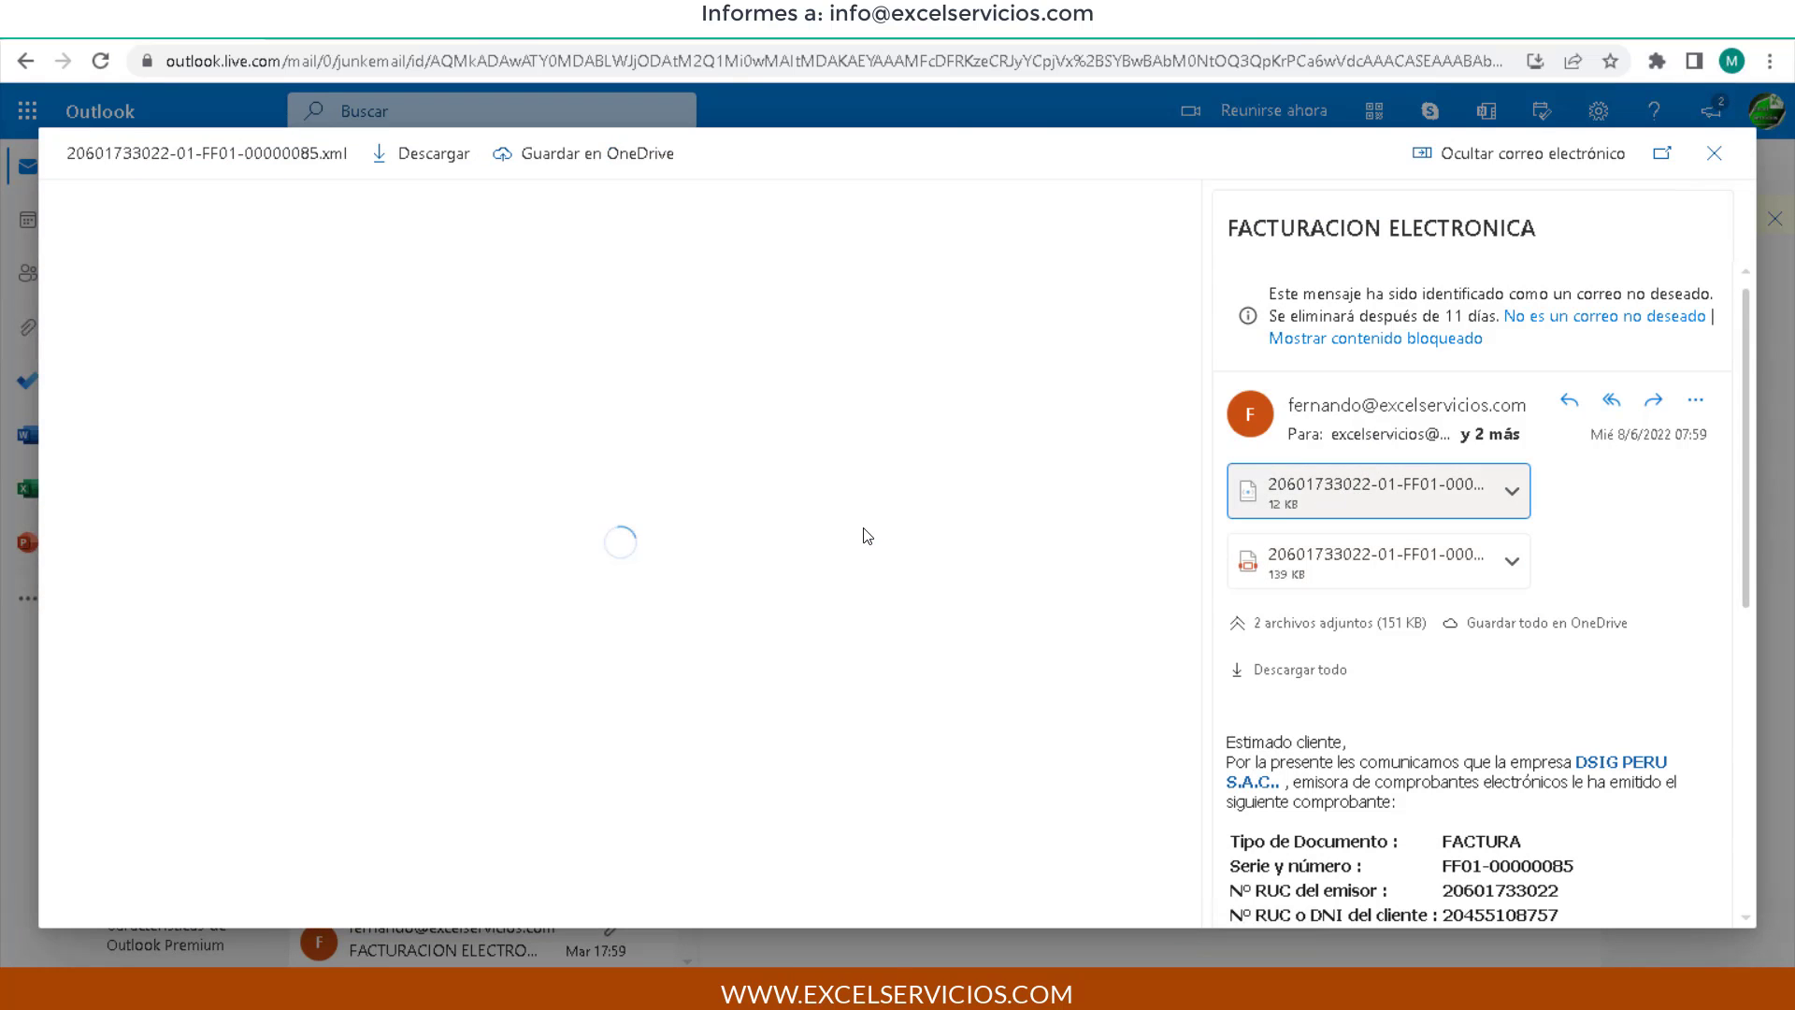
scroll(853, 537, down, 5)
scroll(853, 536, up, 5)
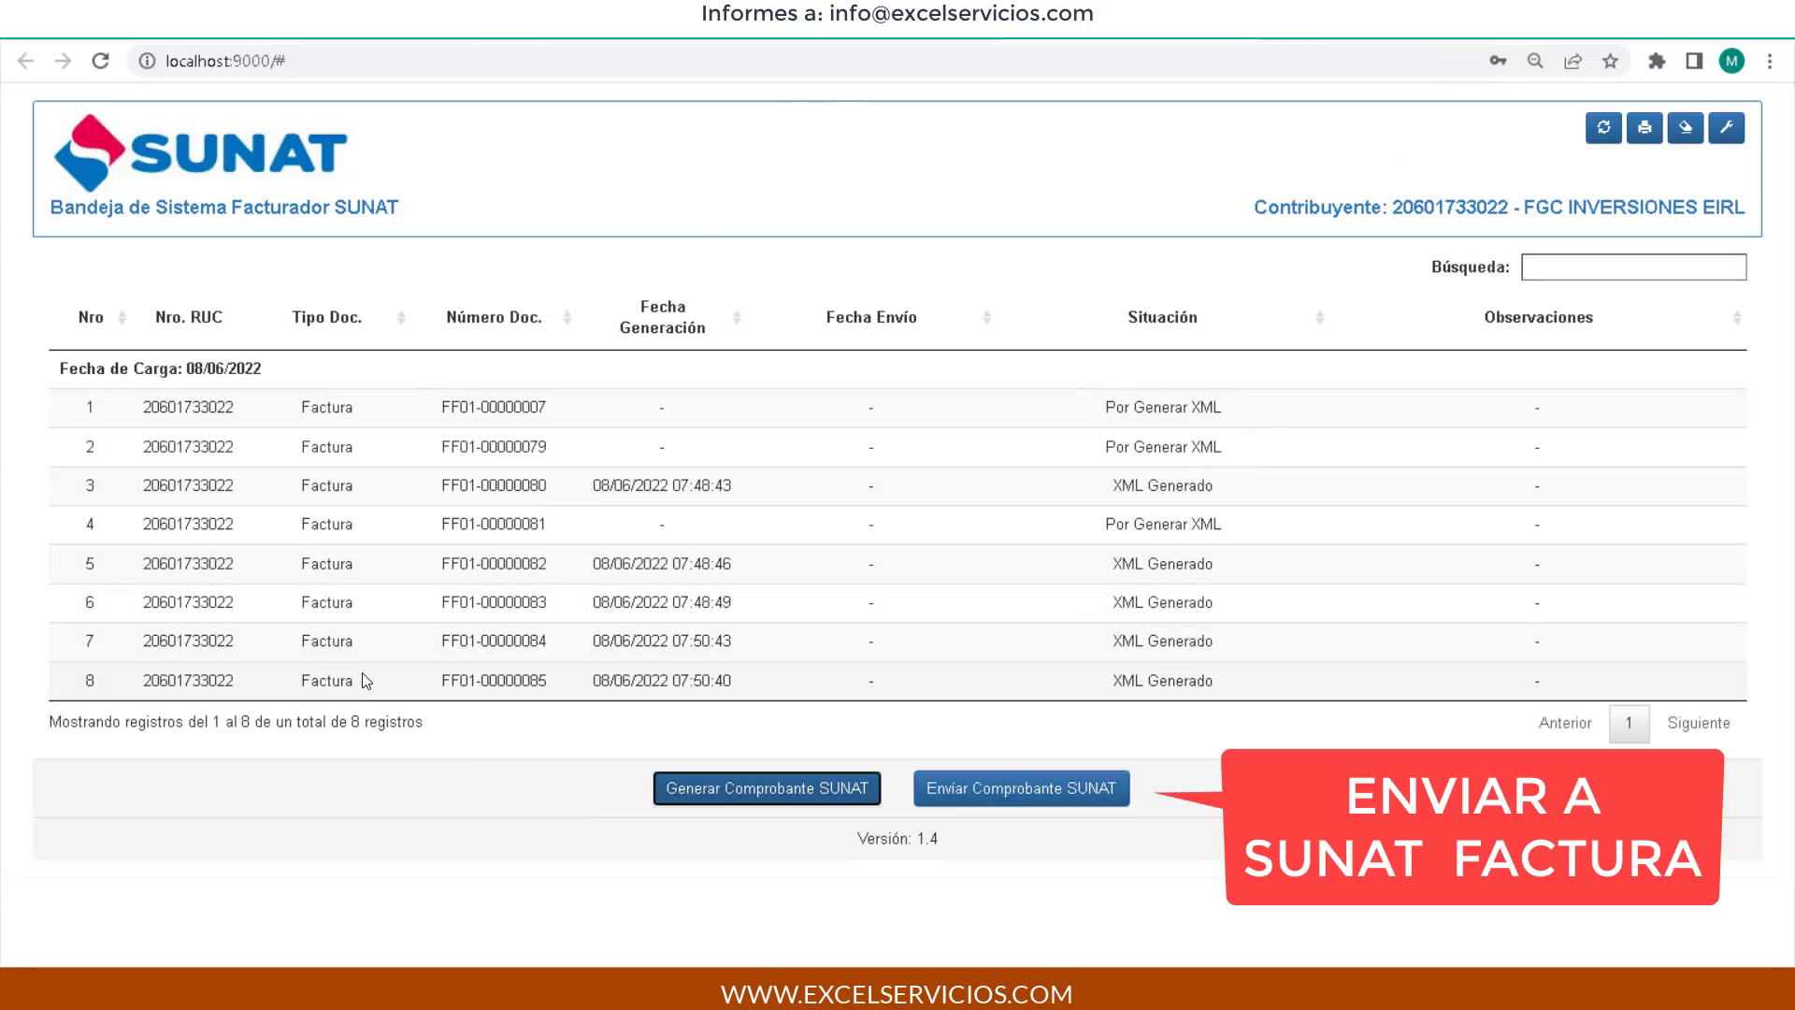
click(364, 675)
click(955, 789)
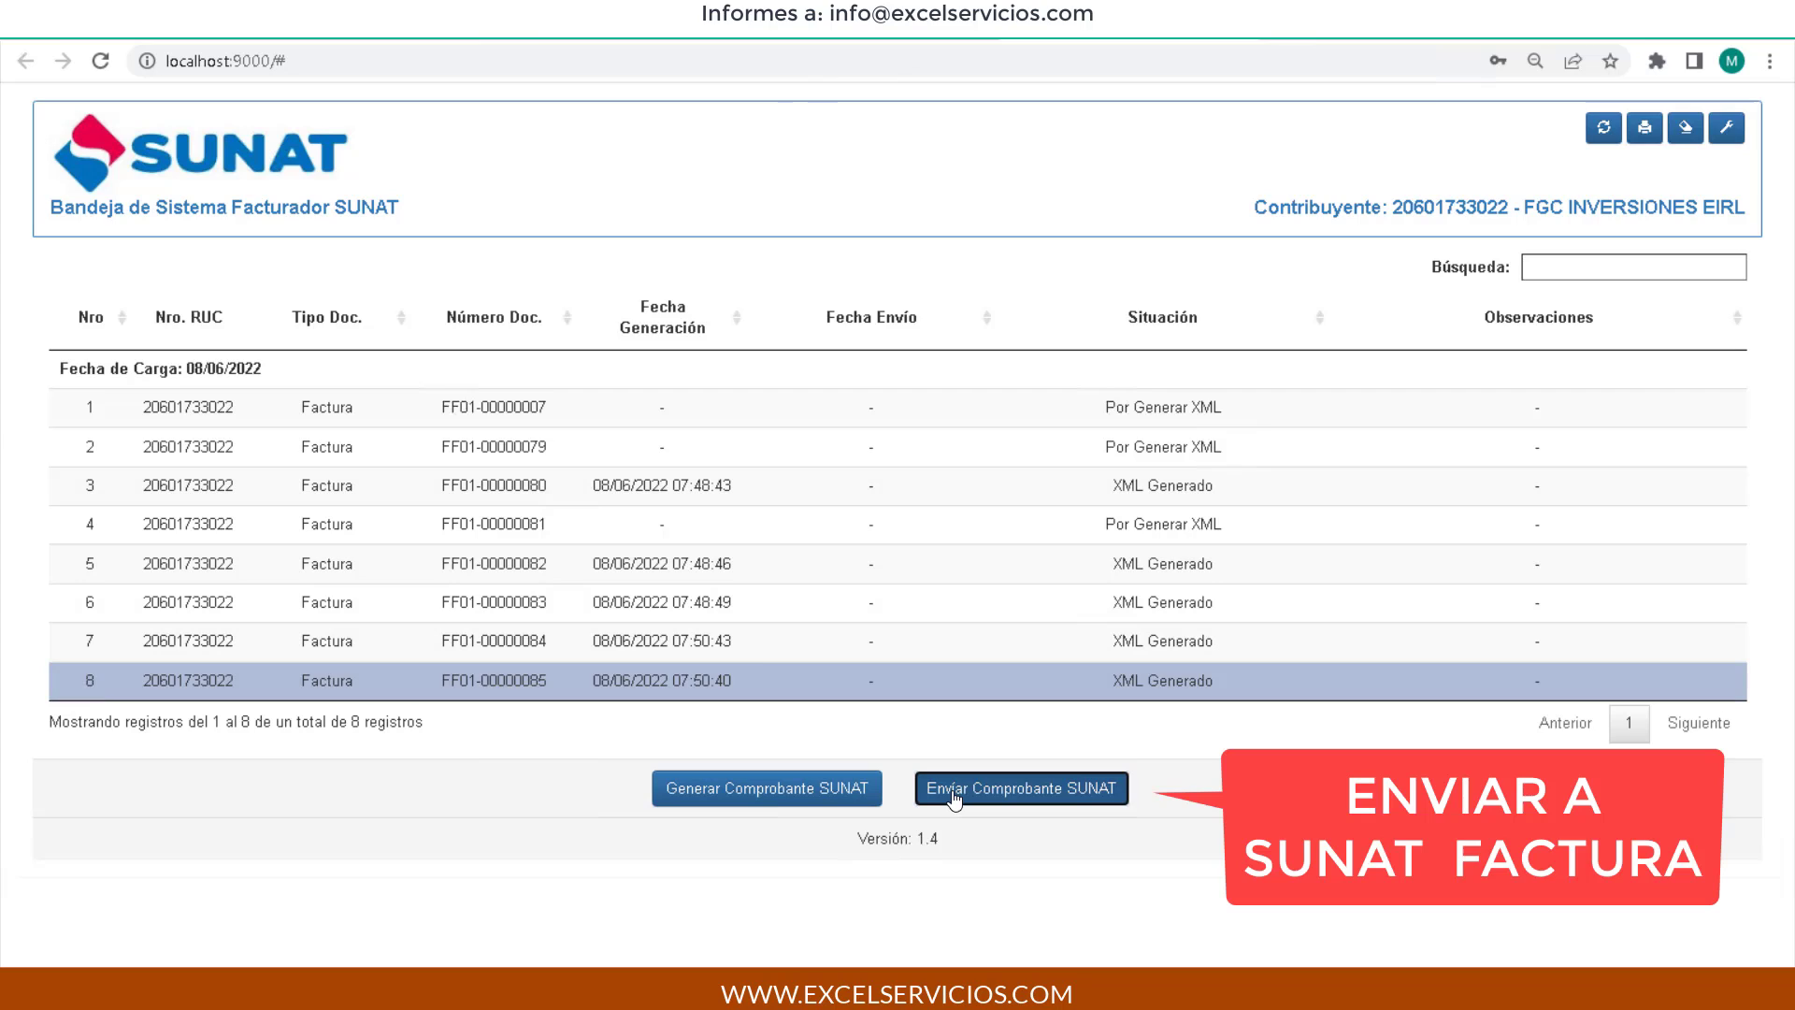